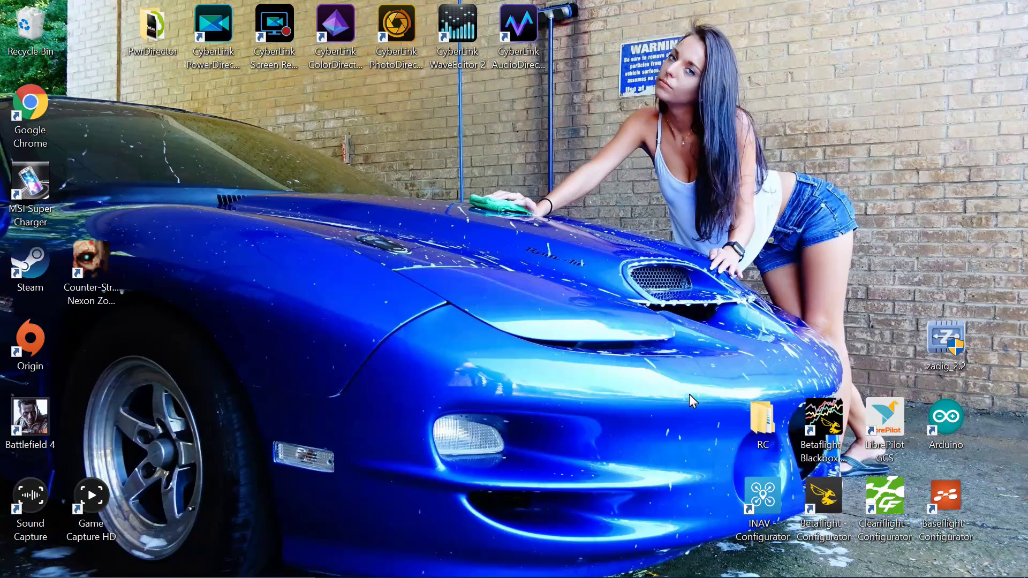
Step: Launch Betaflight Configurator, look over the Firmware Flasher page and return to the welcome page with the driver download links
double_click(825, 498)
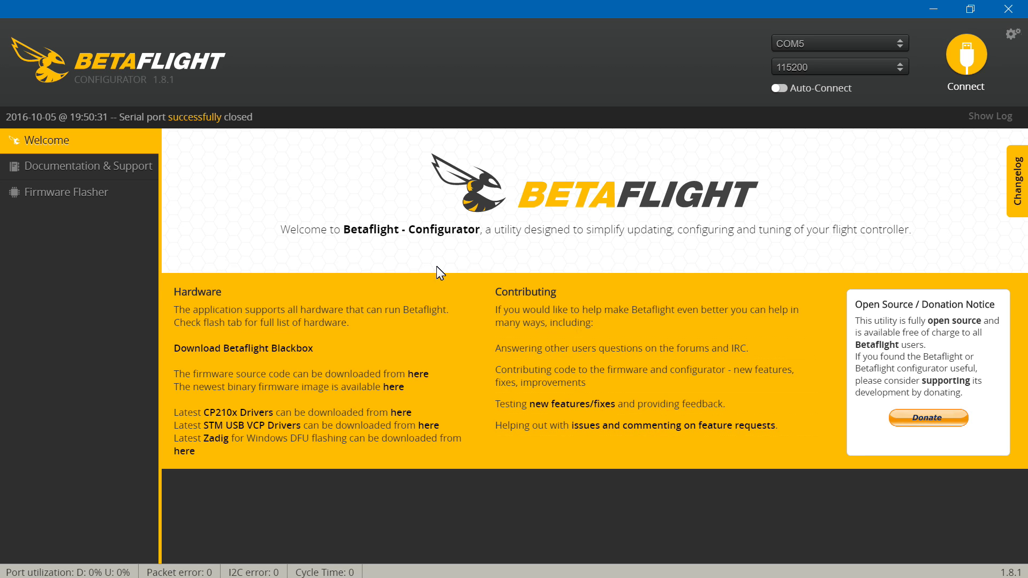
click(31, 199)
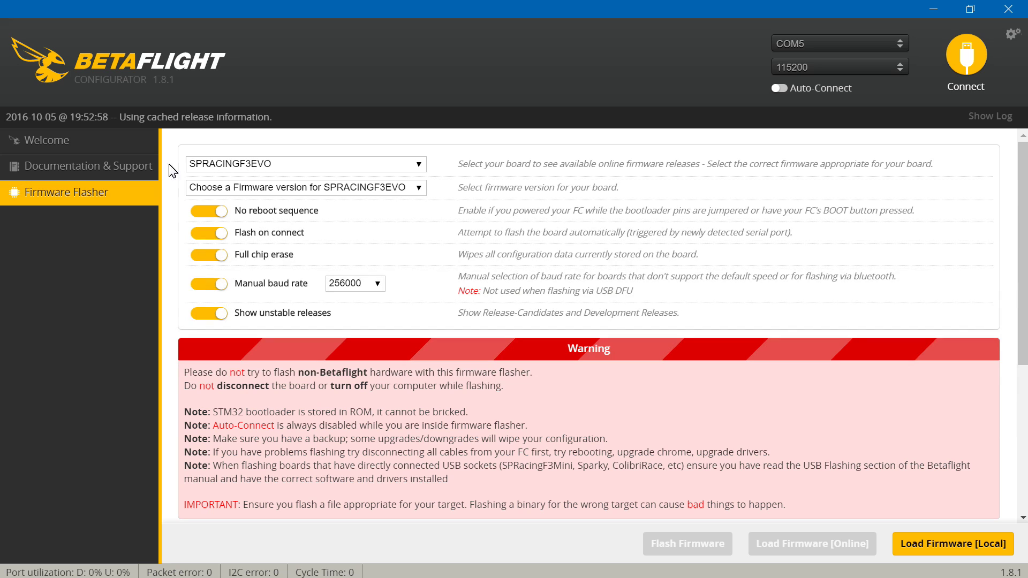
click(121, 142)
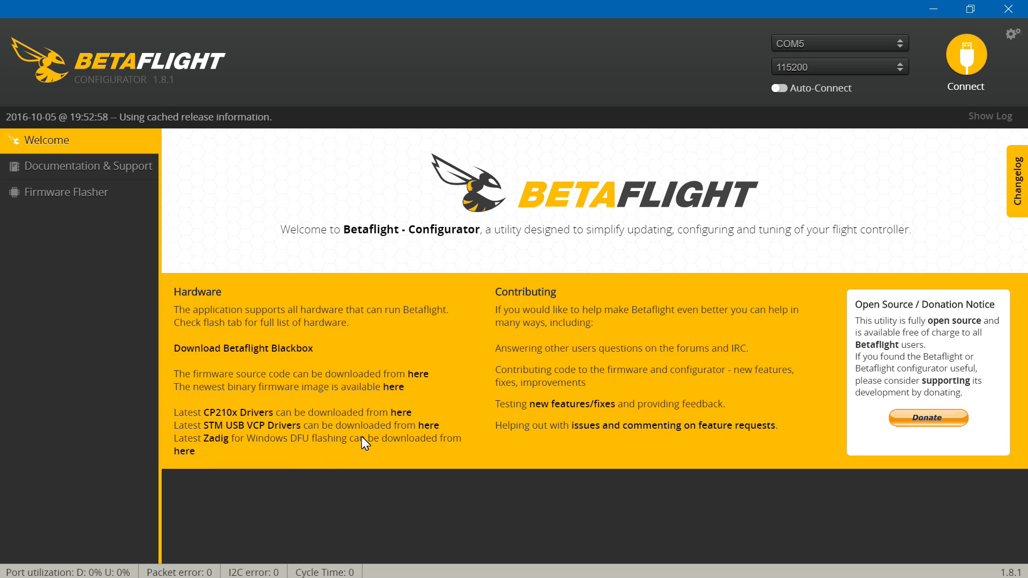
Step: Switch to Photos, review the Zadig screenshots on replacing the STM32 BOOTLOADER driver with WinUSB, and close the viewer
click(934, 8)
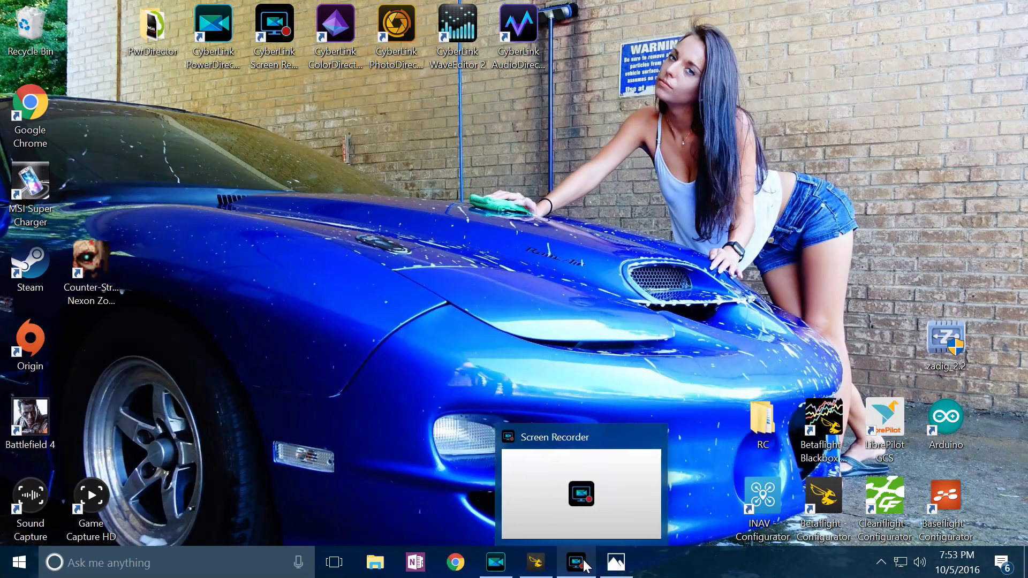
click(612, 564)
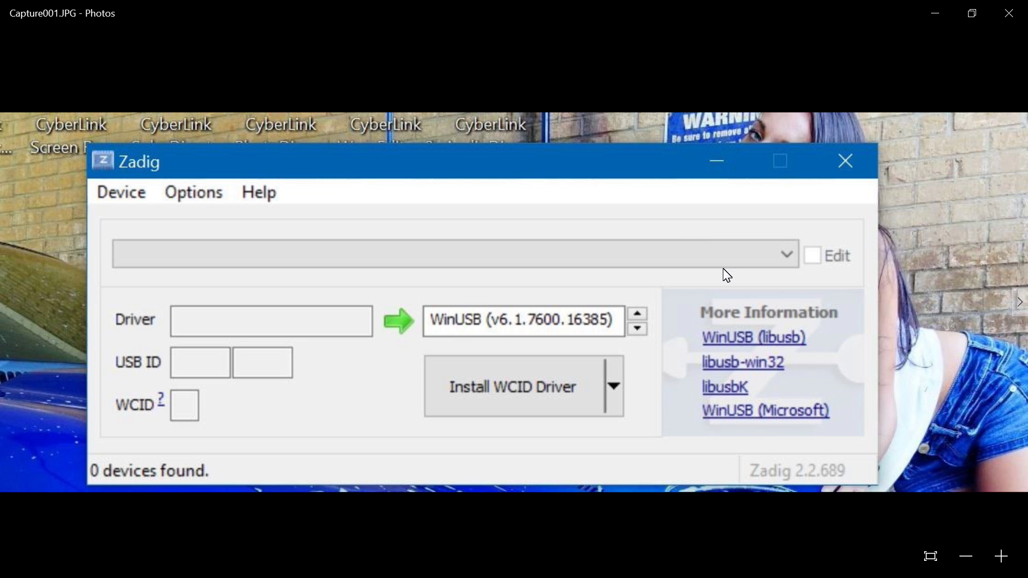
click(1021, 308)
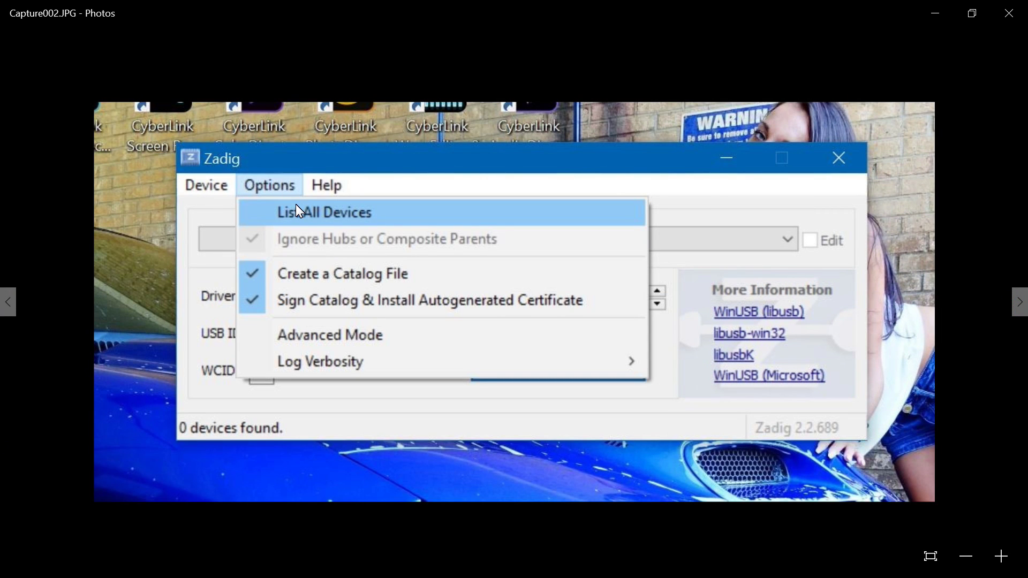
click(1020, 304)
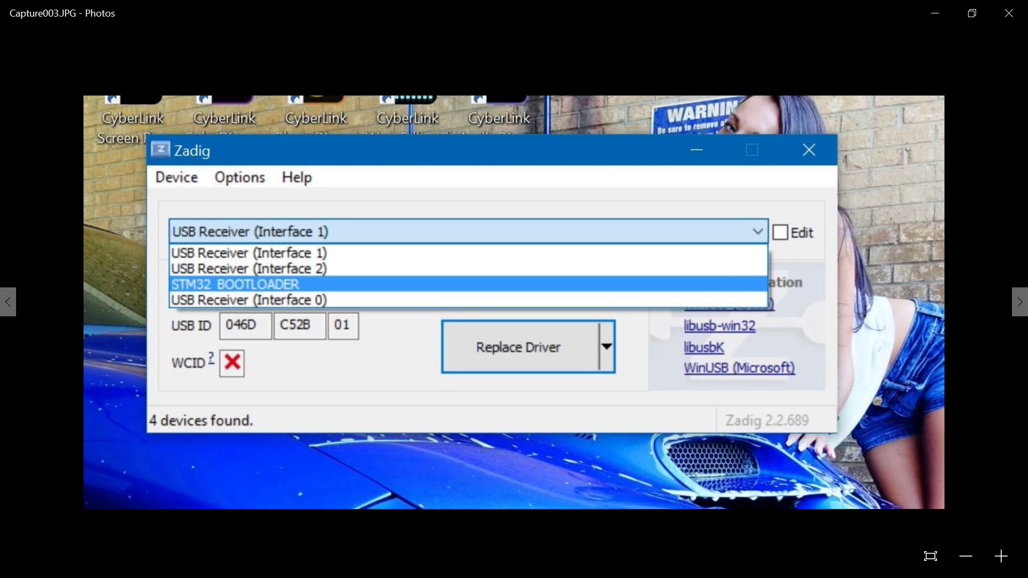
click(1018, 303)
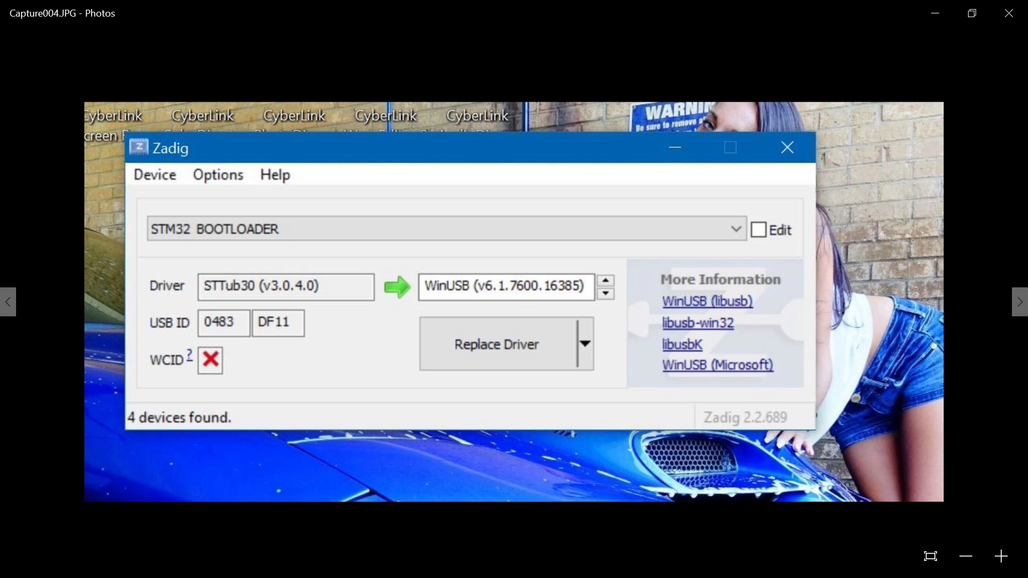
click(1009, 24)
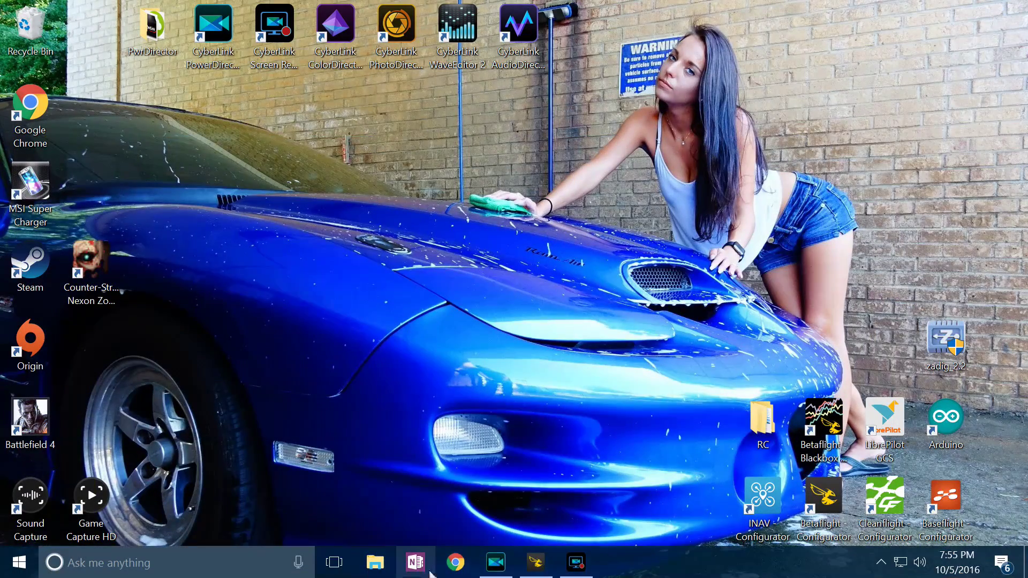
Step: Switch back to Betaflight Configurator, choose board SPRACINGF3EVO with stable firmware 3.0.0 for flashing, and read the recovery instructions
click(535, 564)
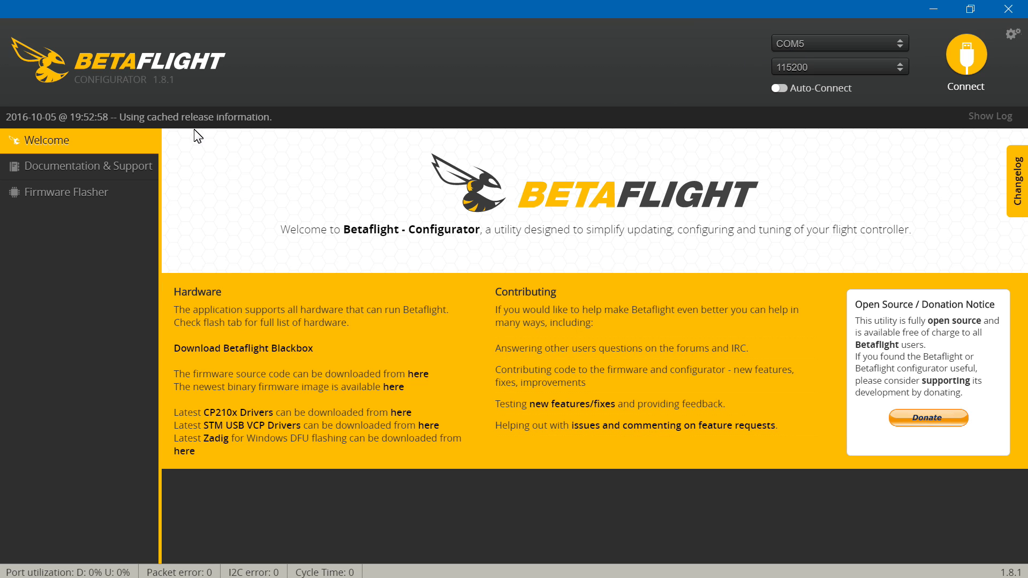
click(90, 197)
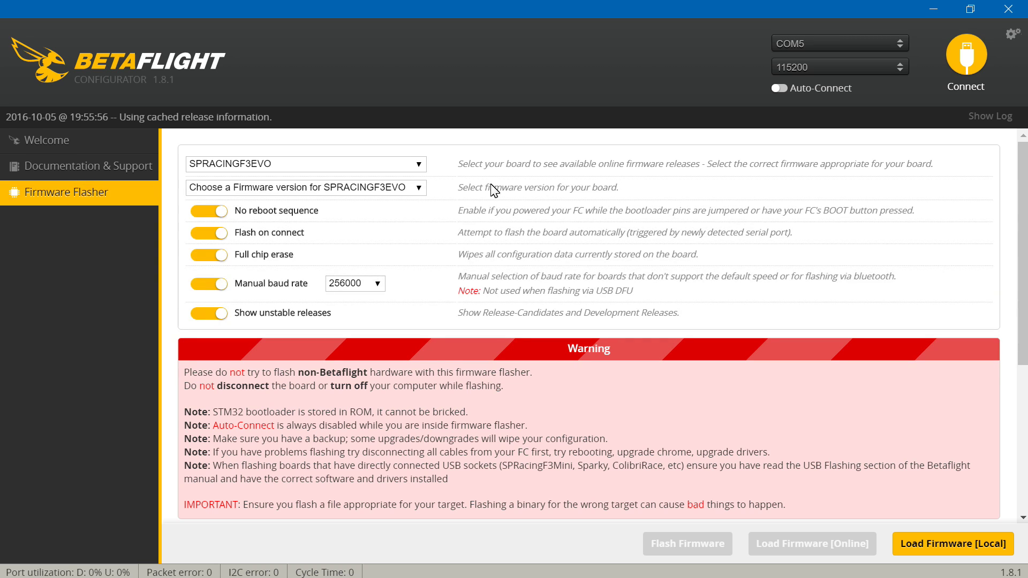
click(419, 166)
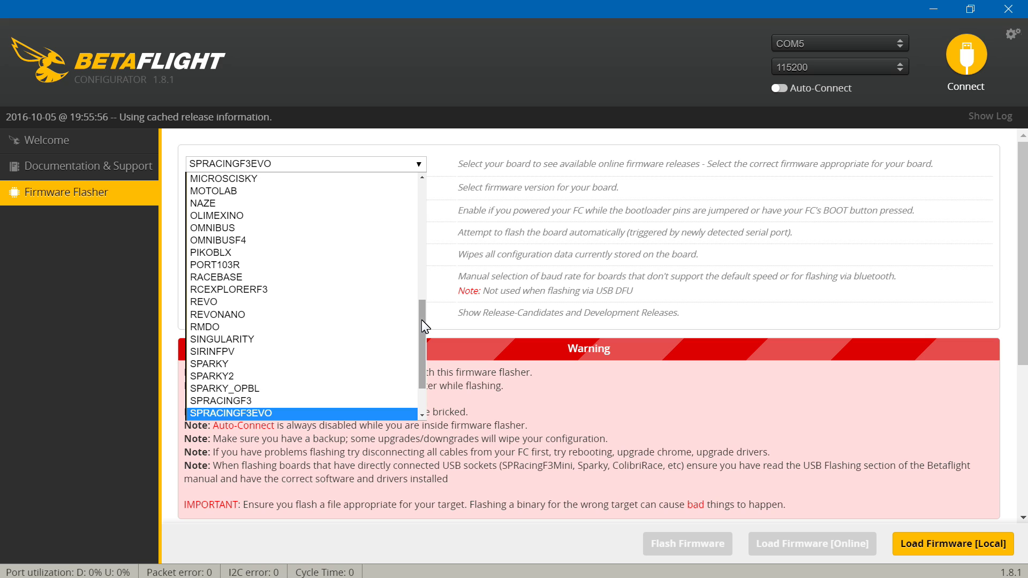
drag(422, 325, 420, 348)
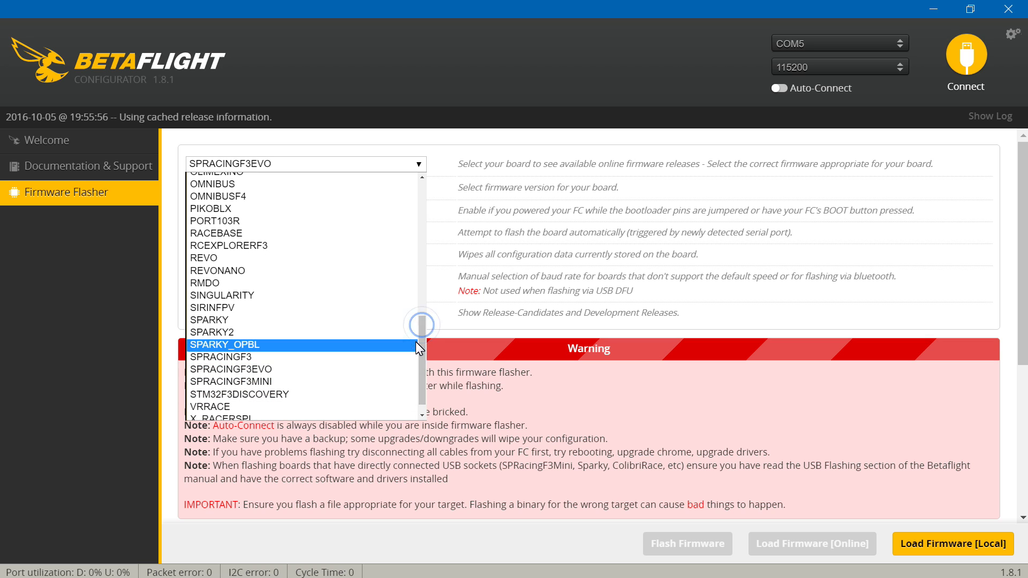
click(263, 374)
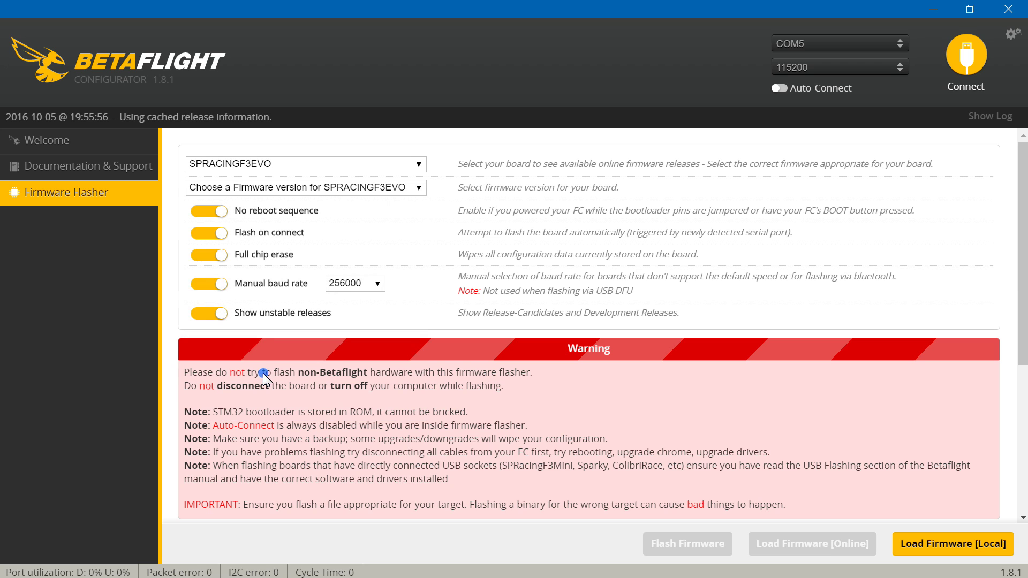
click(421, 190)
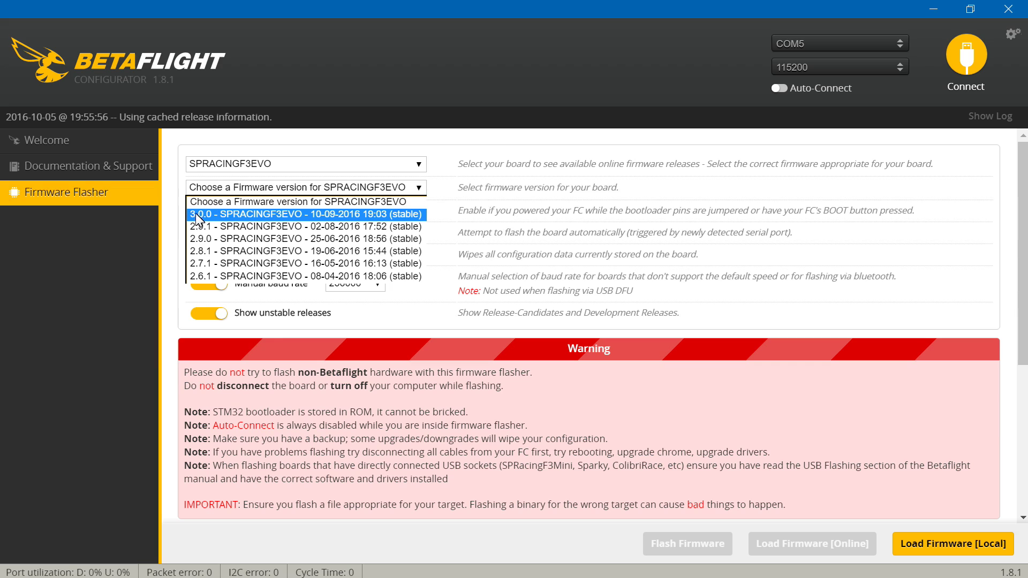
click(246, 216)
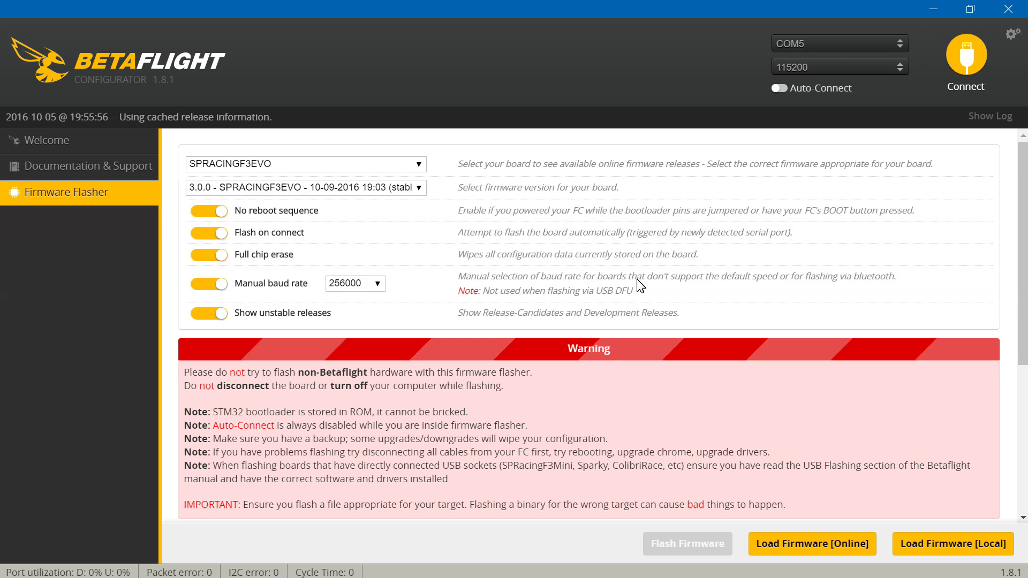
scroll(641, 287, down, 5)
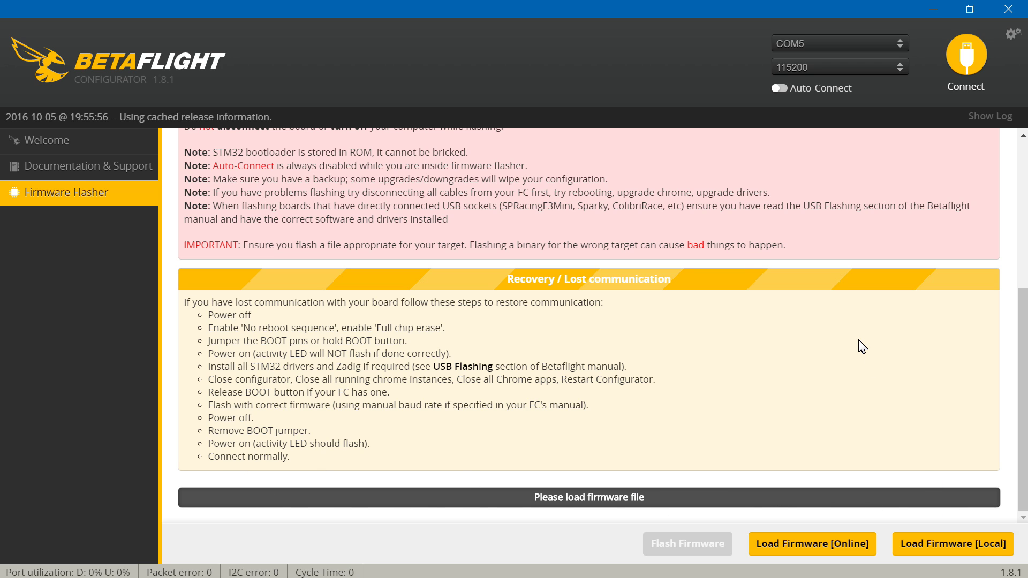
scroll(538, 270, up, 5)
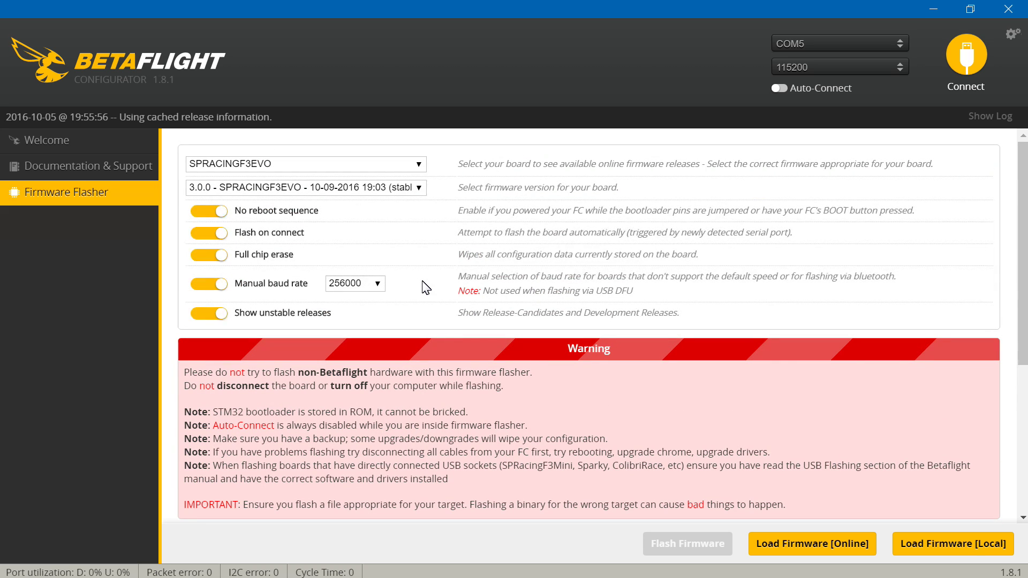
Step: Leave the firmware flasher, connect to the flight controller on COM5 at 115200 baud and calibrate the accelerometer
click(84, 138)
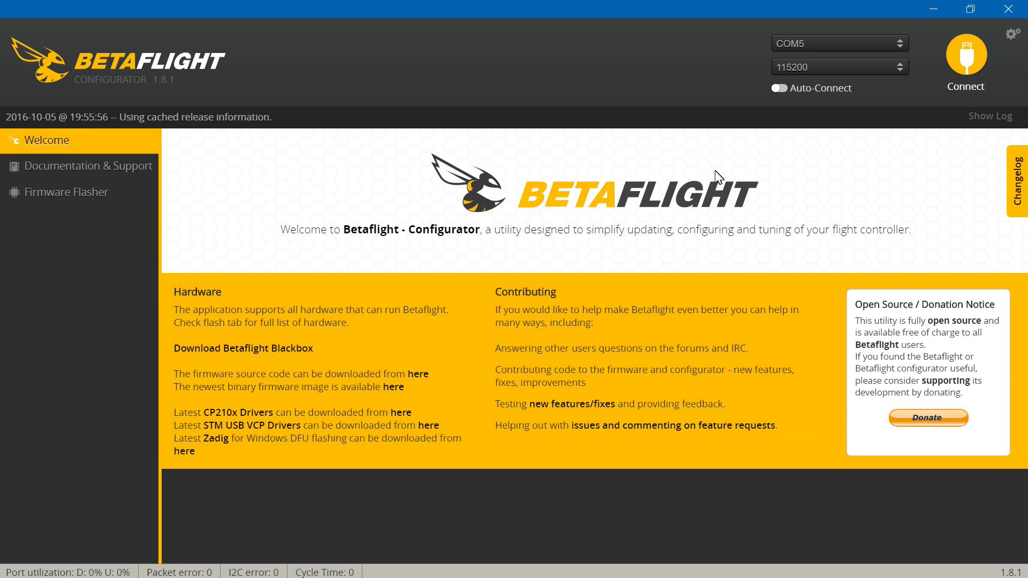
click(964, 53)
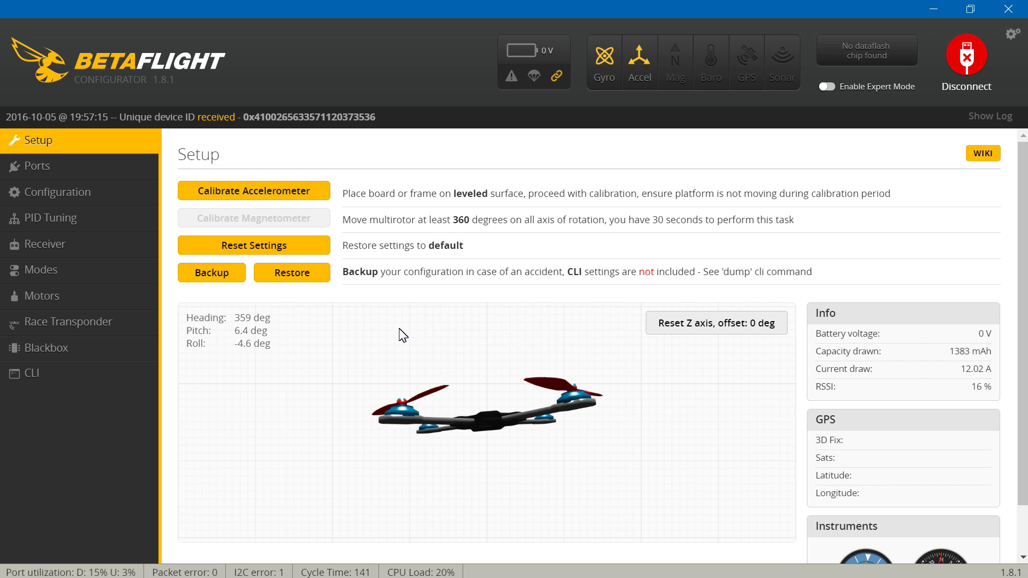
click(256, 196)
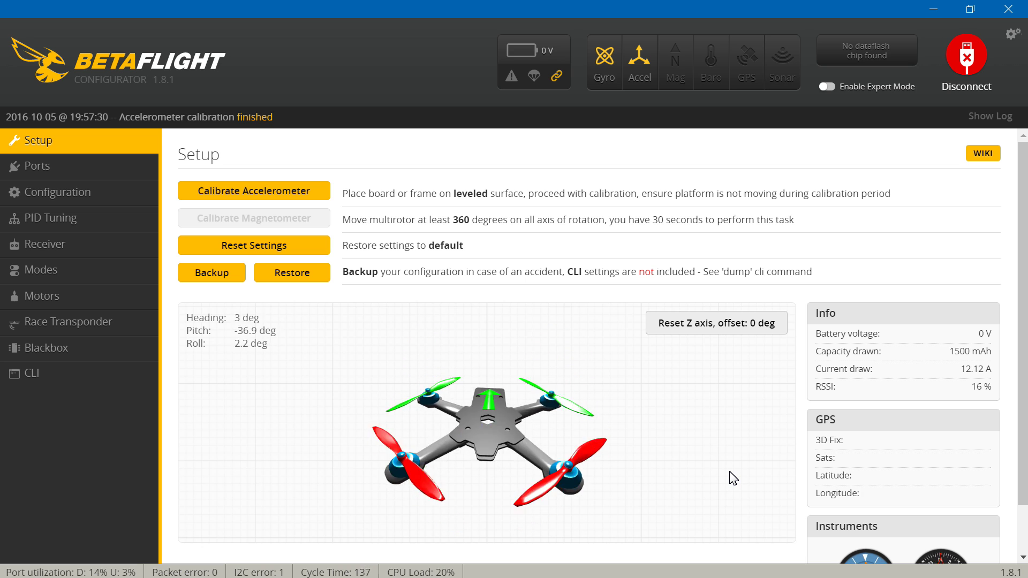
Step: Review the yaw setting under Board and Sensor Alignment, then return to Setup and calibrate the accelerometer again
click(63, 192)
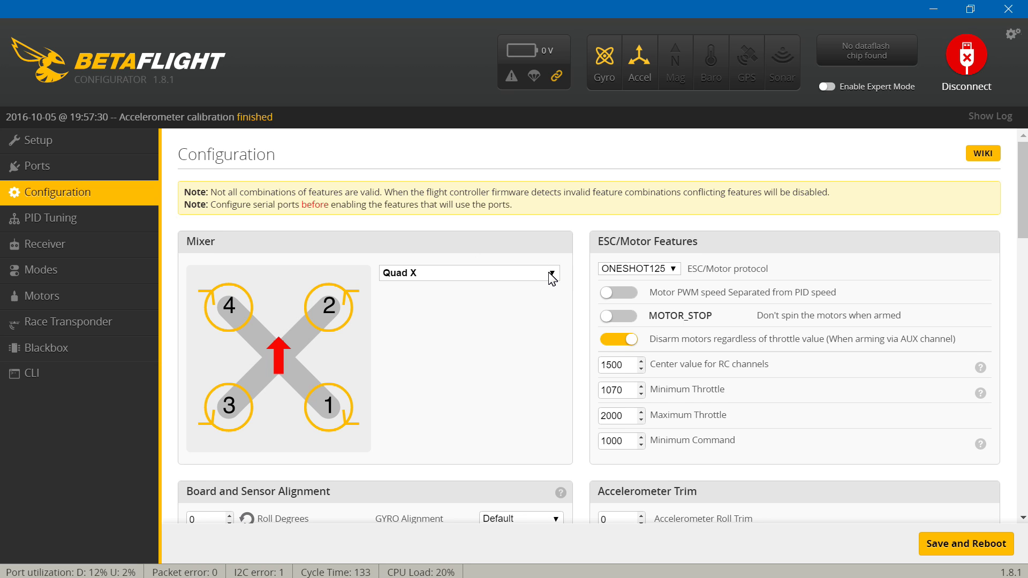
scroll(552, 277, down, 3)
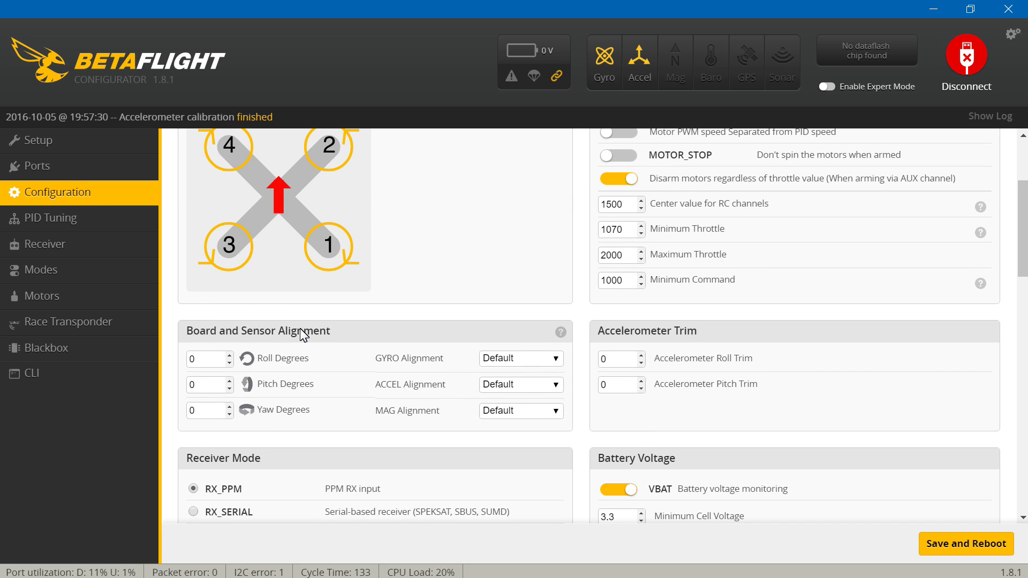
click(211, 412)
click(204, 413)
click(943, 546)
click(77, 151)
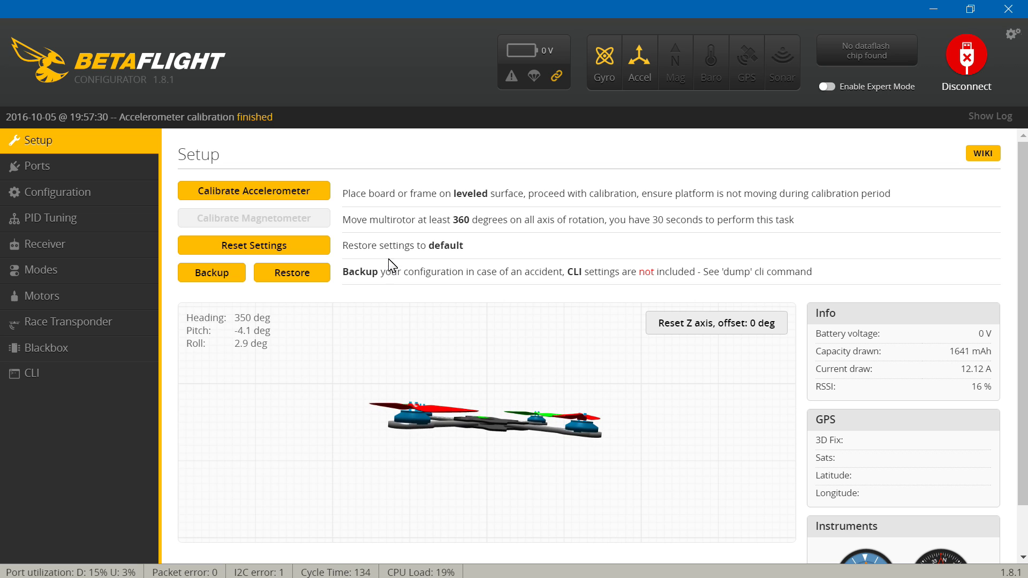
click(280, 197)
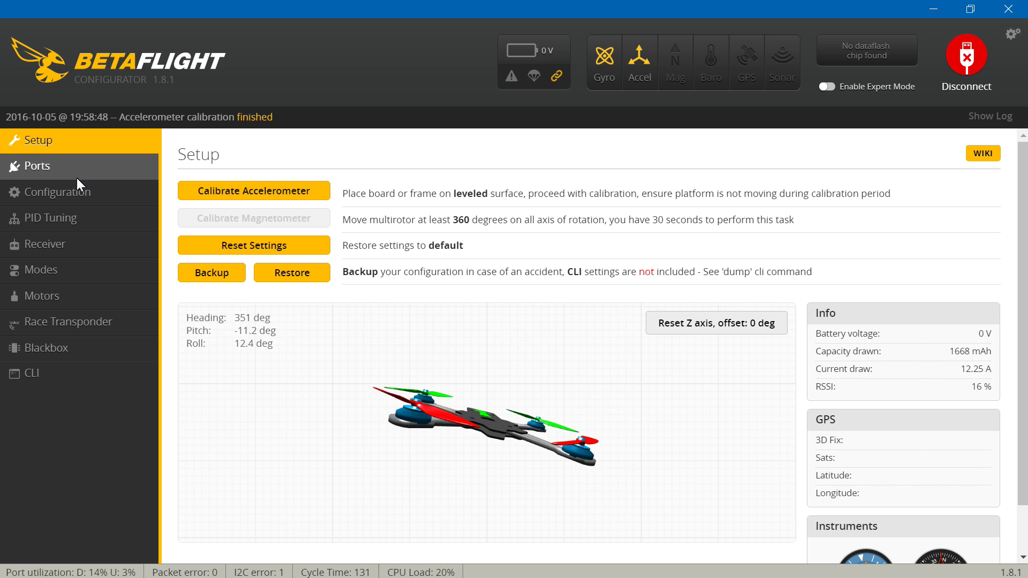
Step: Examine the receiver mode and serial receiver provider, the serial port assignments, and the receiver channels
click(55, 197)
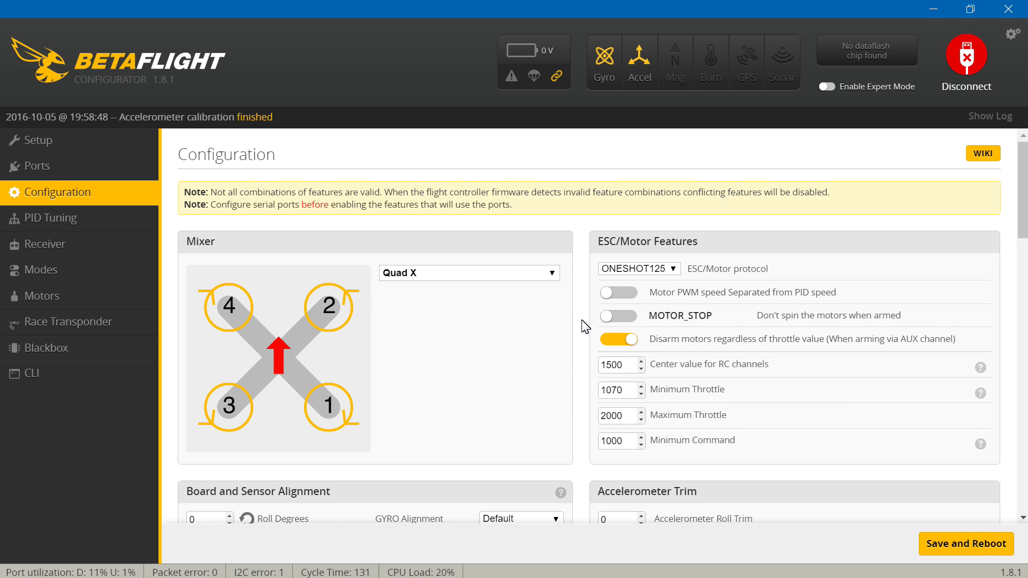
scroll(586, 327, down, 5)
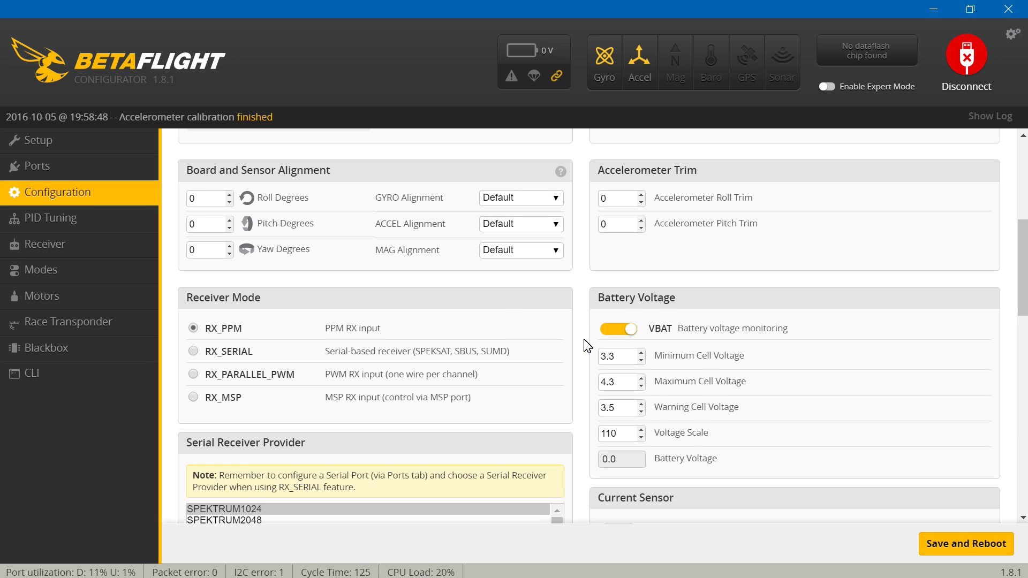
scroll(587, 346, down, 1)
scroll(587, 345, down, 1)
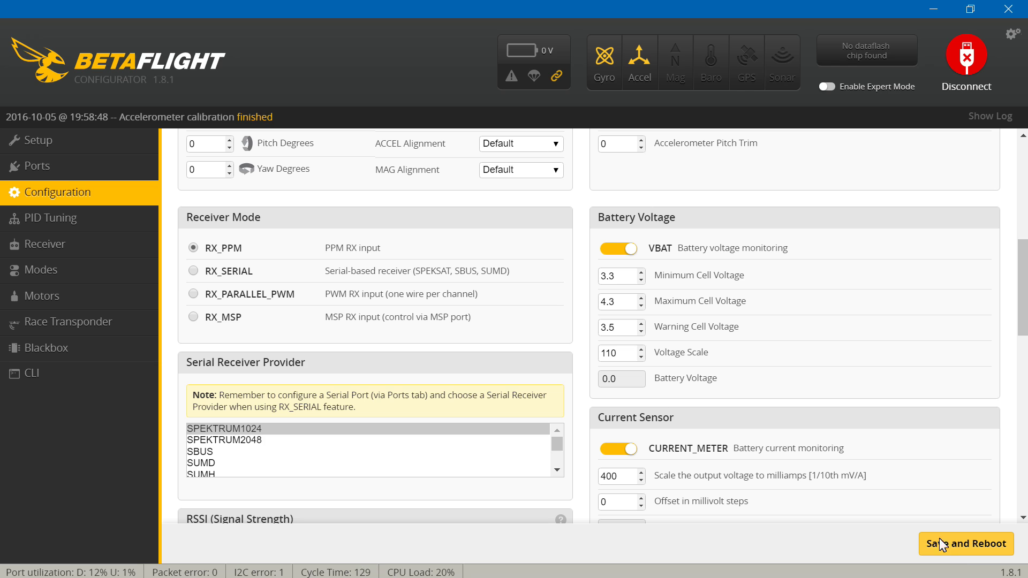
click(56, 168)
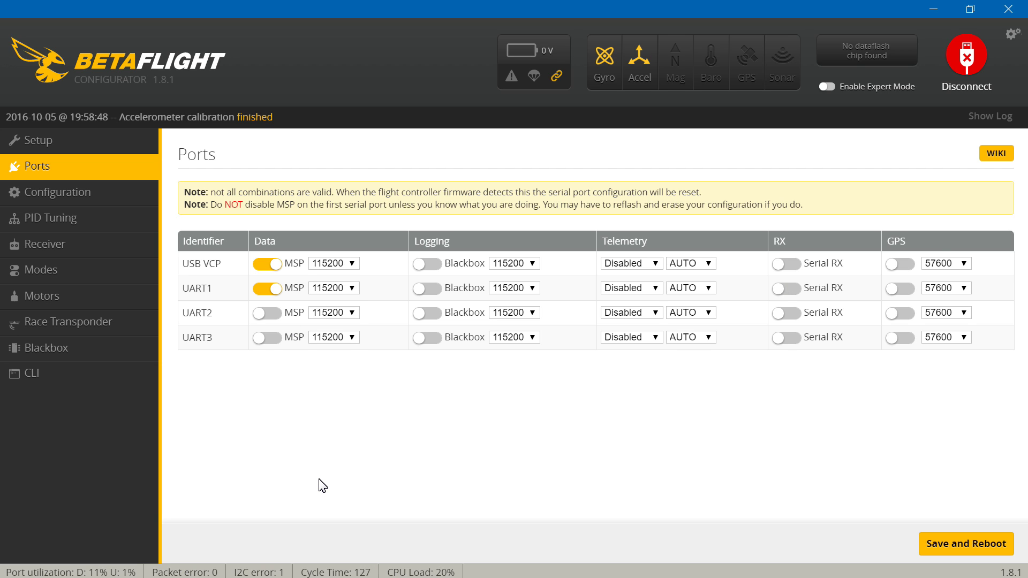
click(73, 243)
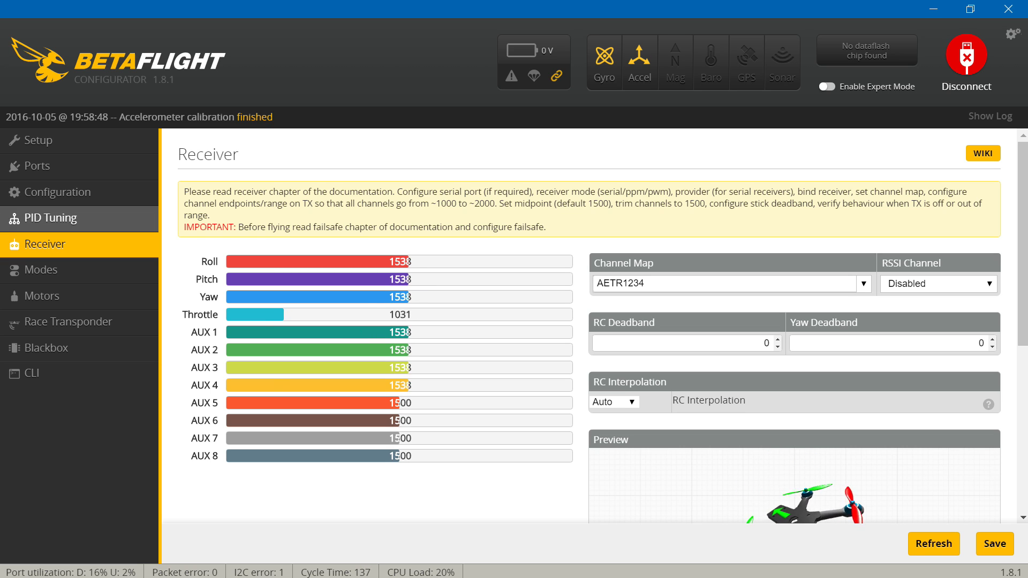
click(34, 193)
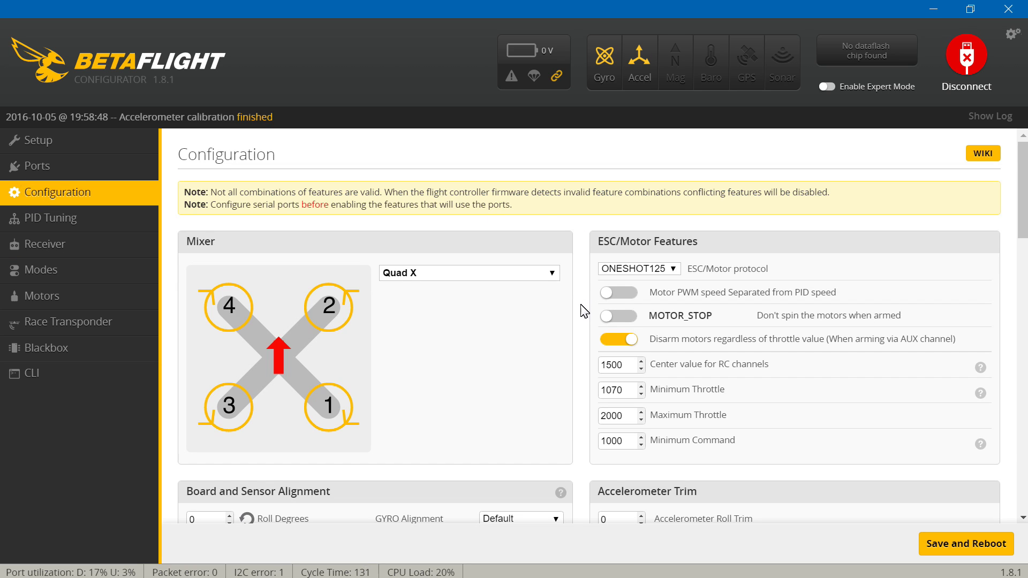
Step: Disable MSP on UART1, enable it on UART3, and save the port settings with a reboot
click(13, 171)
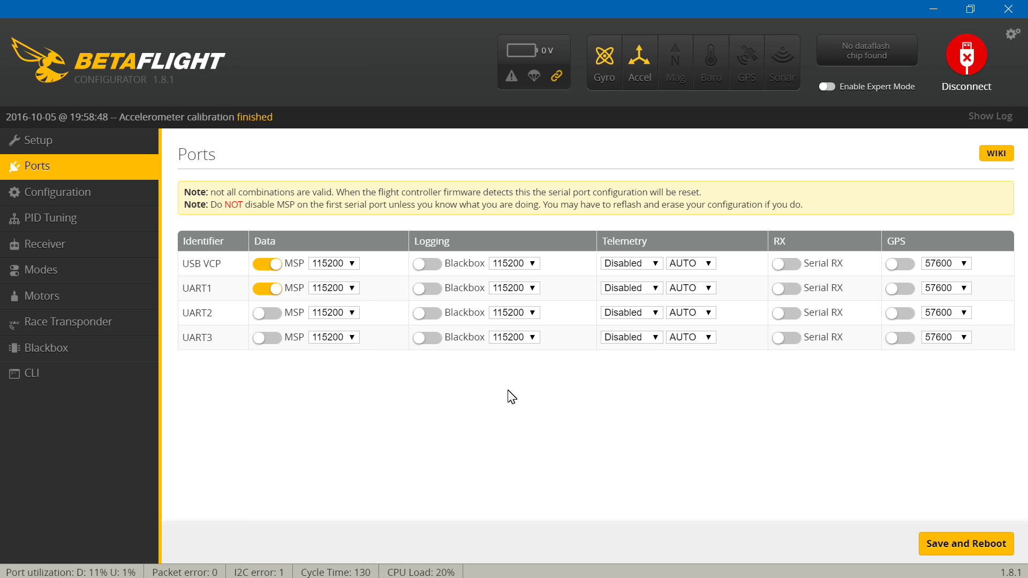
click(266, 292)
click(267, 339)
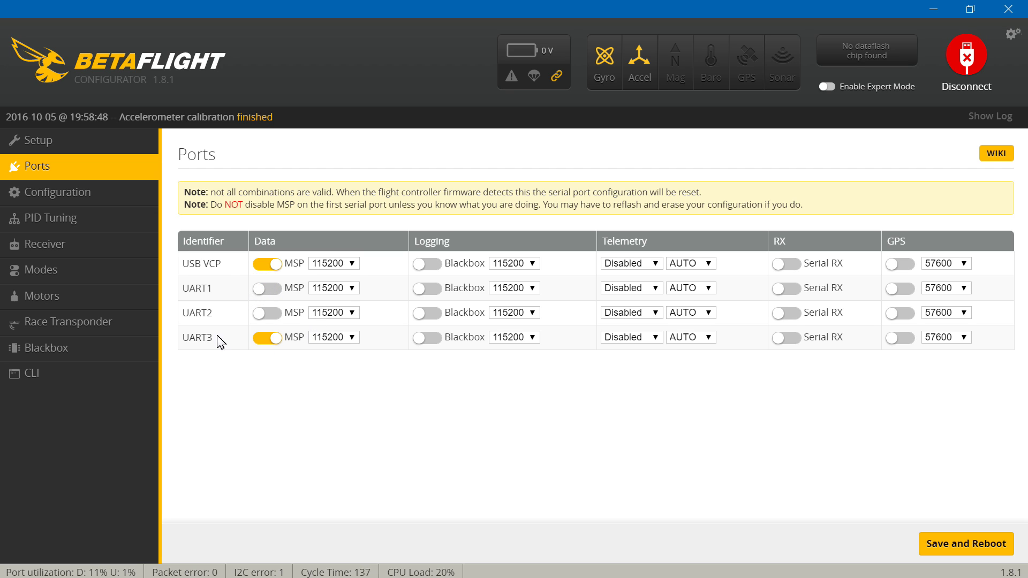
click(960, 551)
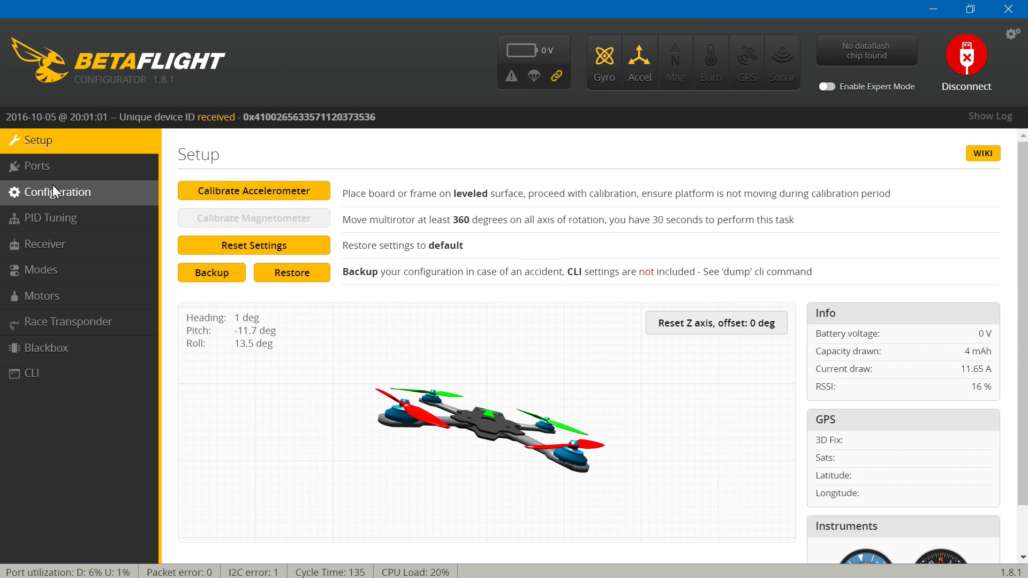
Step: In the Configuration settings, set the ESC/Motor protocol to BRUSHED and enable MOTOR_STOP
click(53, 188)
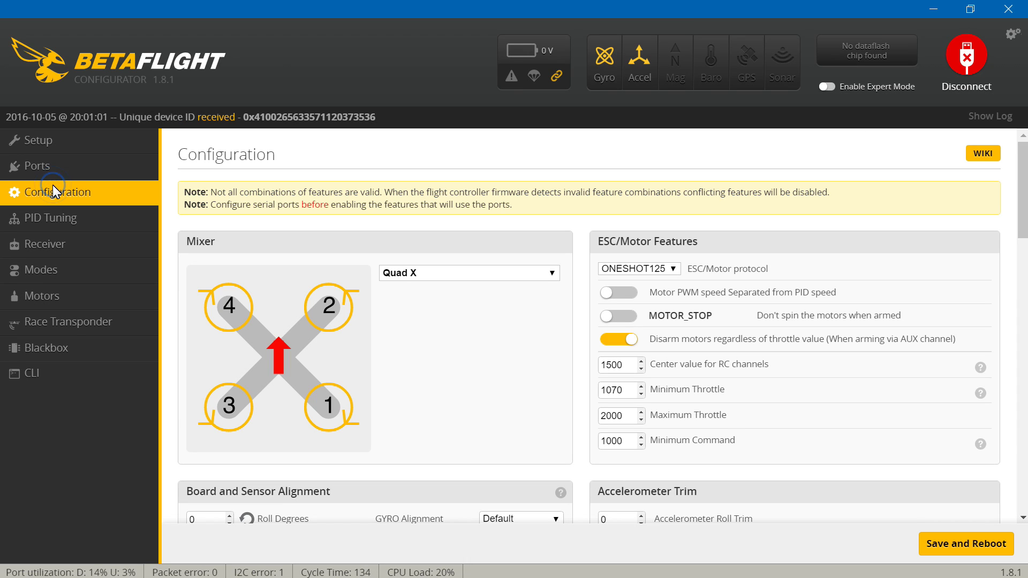
click(678, 269)
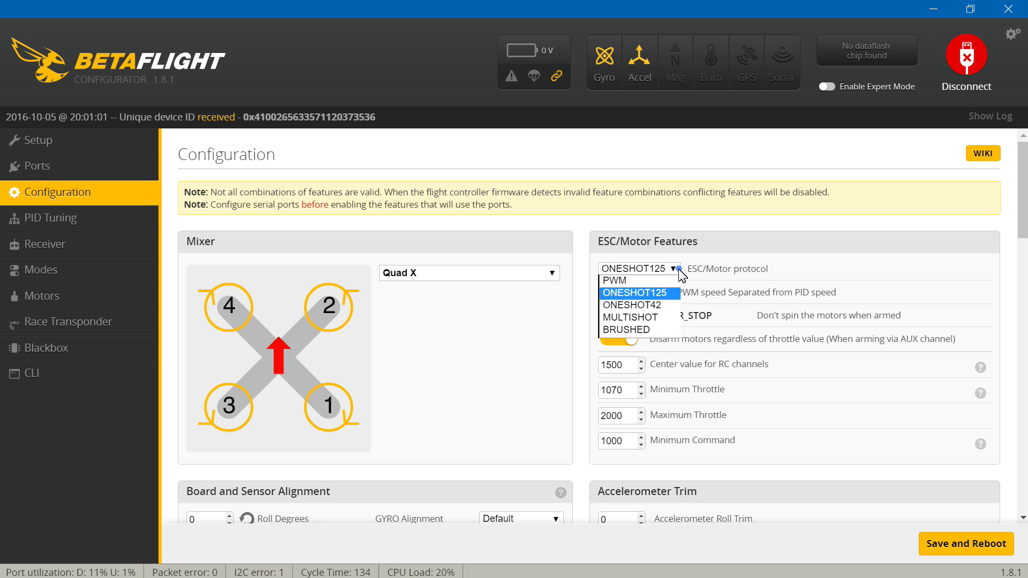
click(625, 332)
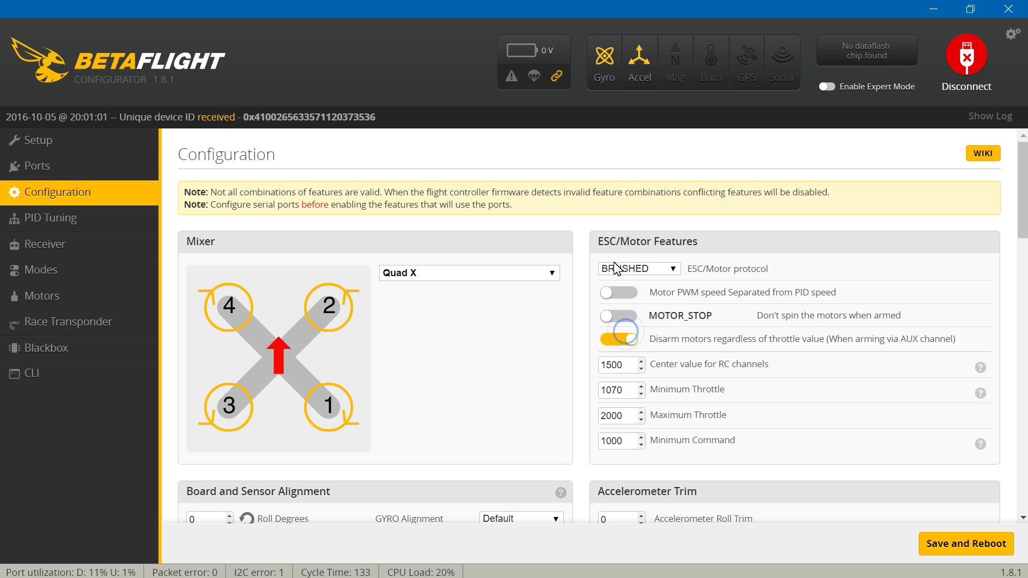
click(621, 316)
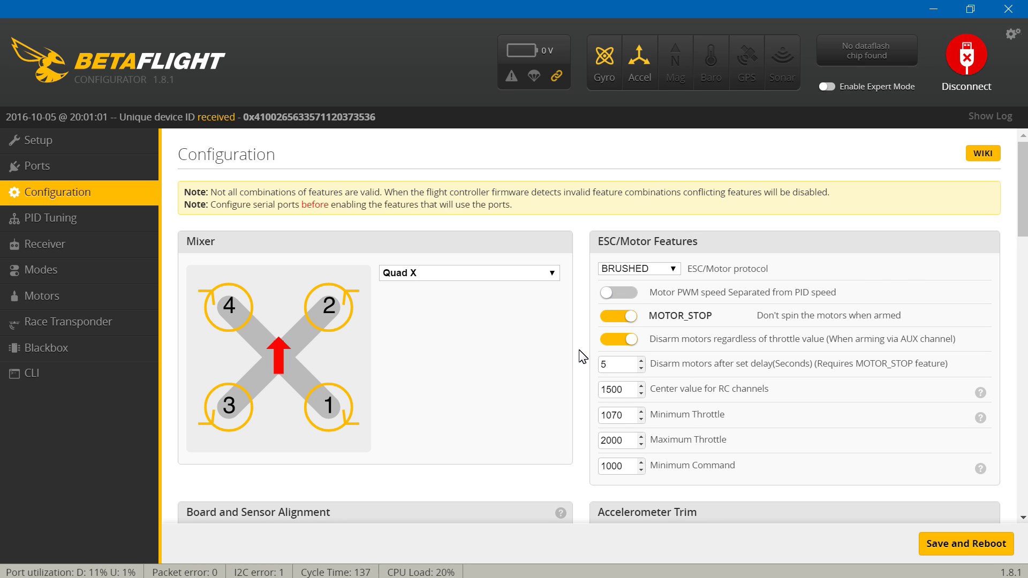
scroll(582, 357, down, 3)
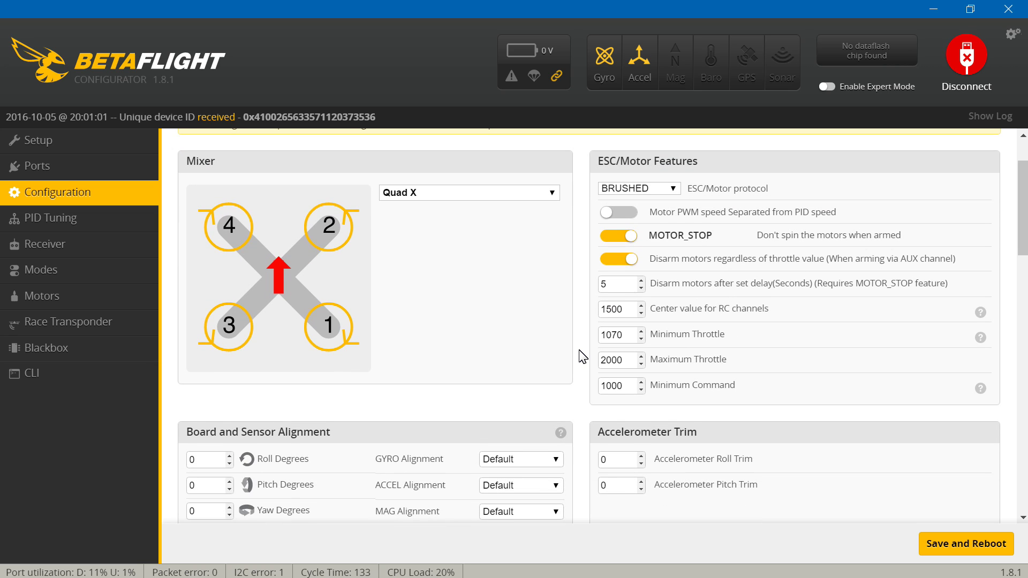
click(628, 335)
Step: Under Battery Voltage, set the warning cell voltage to 3.3 and the minimum cell voltage to 3.2
scroll(584, 376, down, 9)
scroll(588, 380, down, 6)
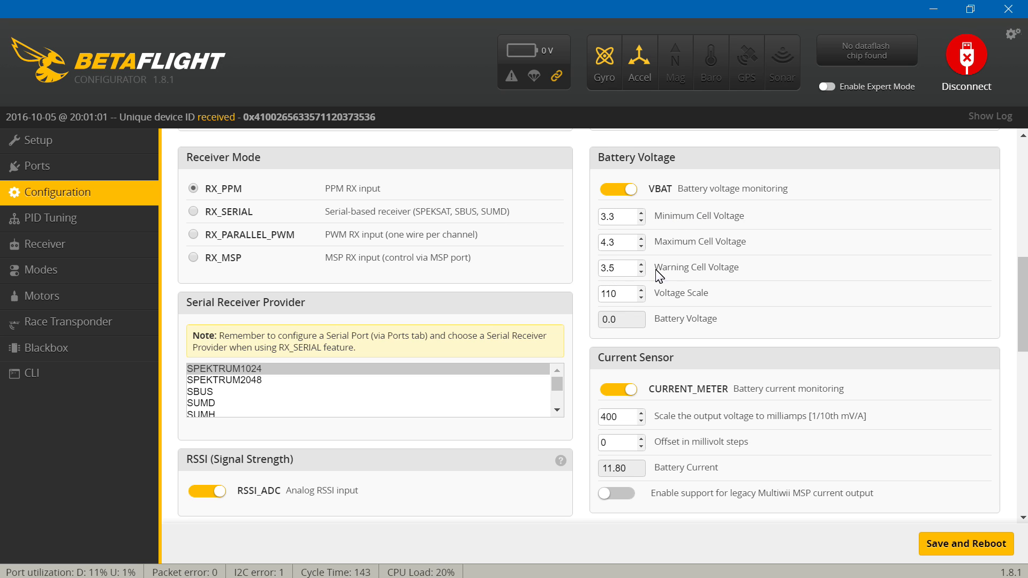
click(624, 275)
click(642, 272)
click(643, 272)
click(643, 219)
Step: Disable battery current monitoring (CURRENT_METER) and the analog RSSI input (RSSI_ADC)
scroll(583, 296, down, 1)
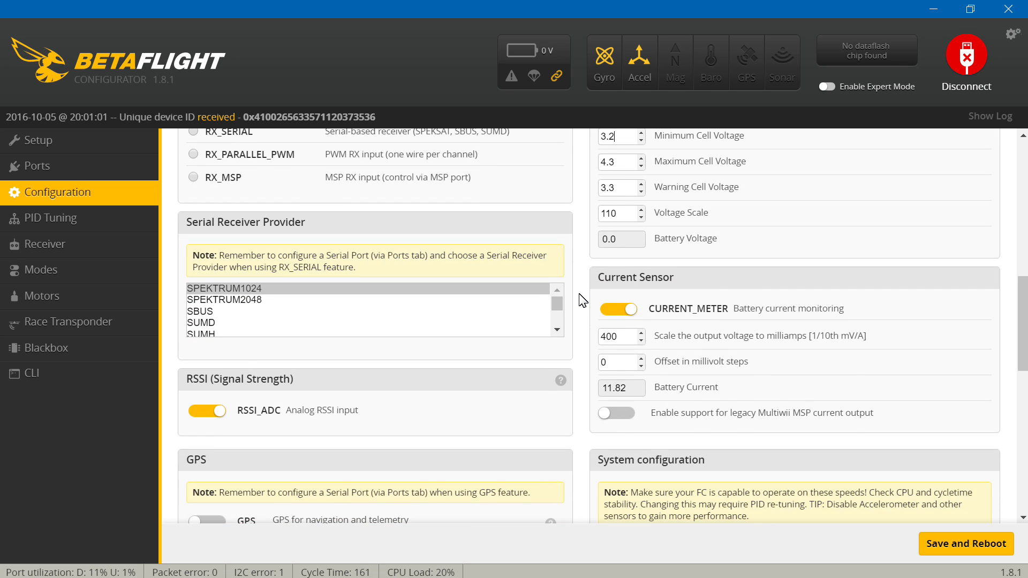
scroll(583, 300, down, 1)
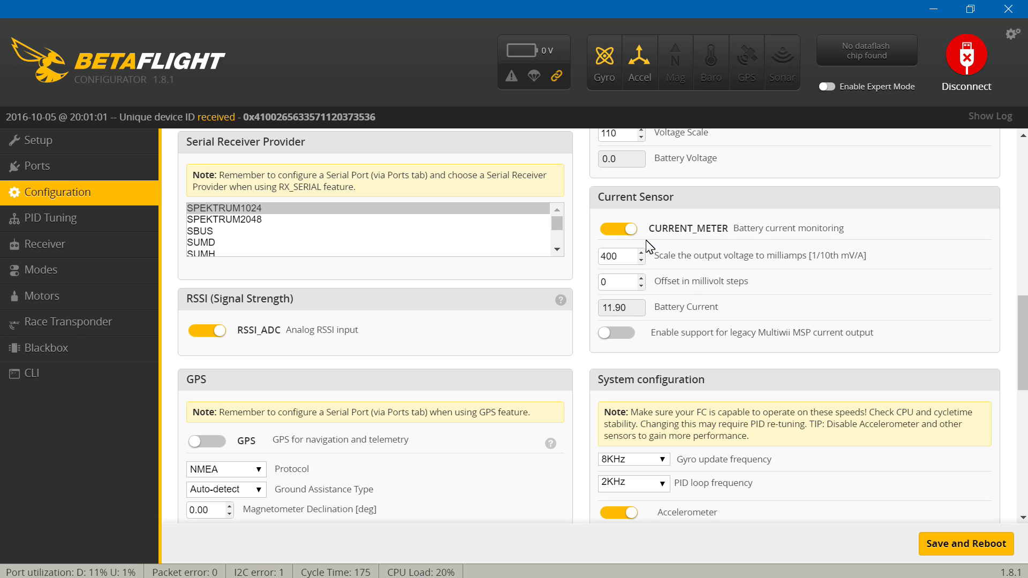
click(622, 230)
click(198, 333)
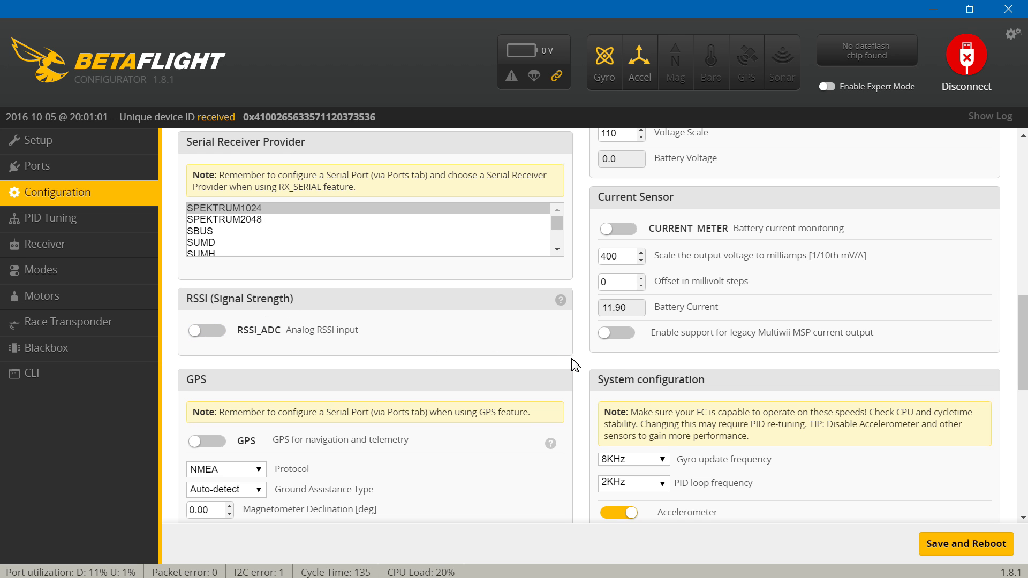
Step: Under System configuration, toggle the accelerometer off and back on, and set the gyro update frequency to 4KHz
scroll(585, 373, down, 3)
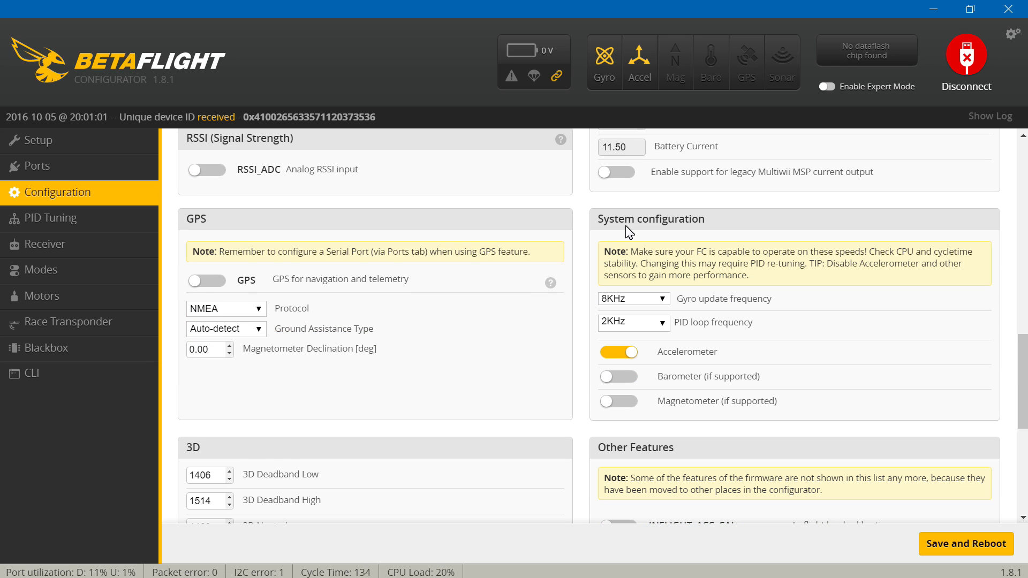
click(630, 355)
click(624, 353)
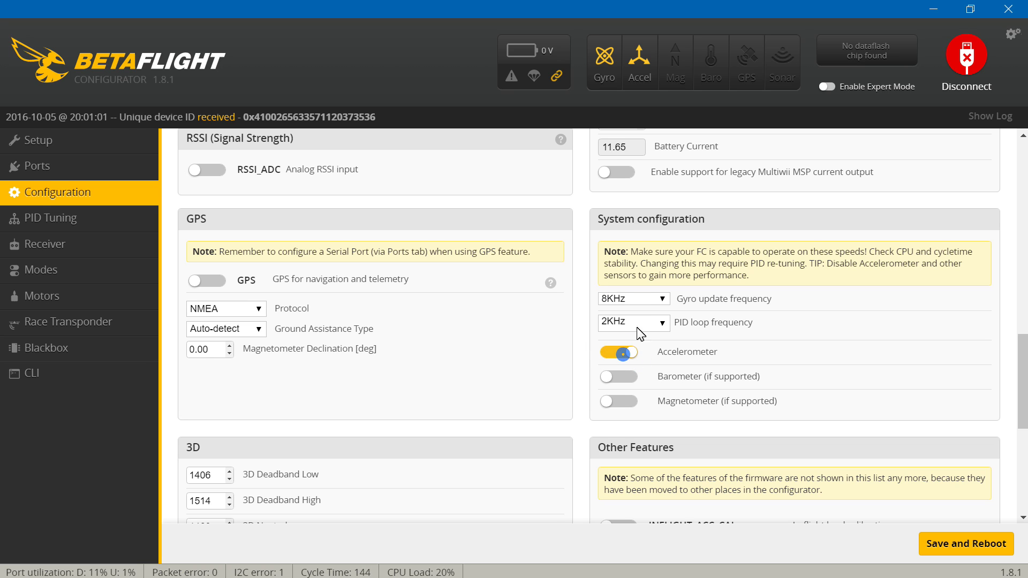
click(661, 298)
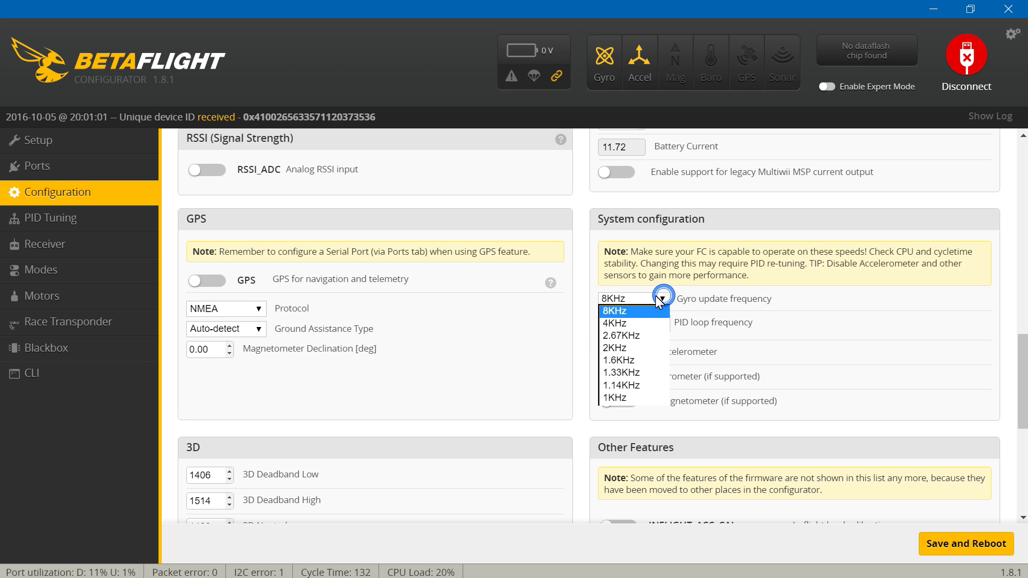
click(619, 324)
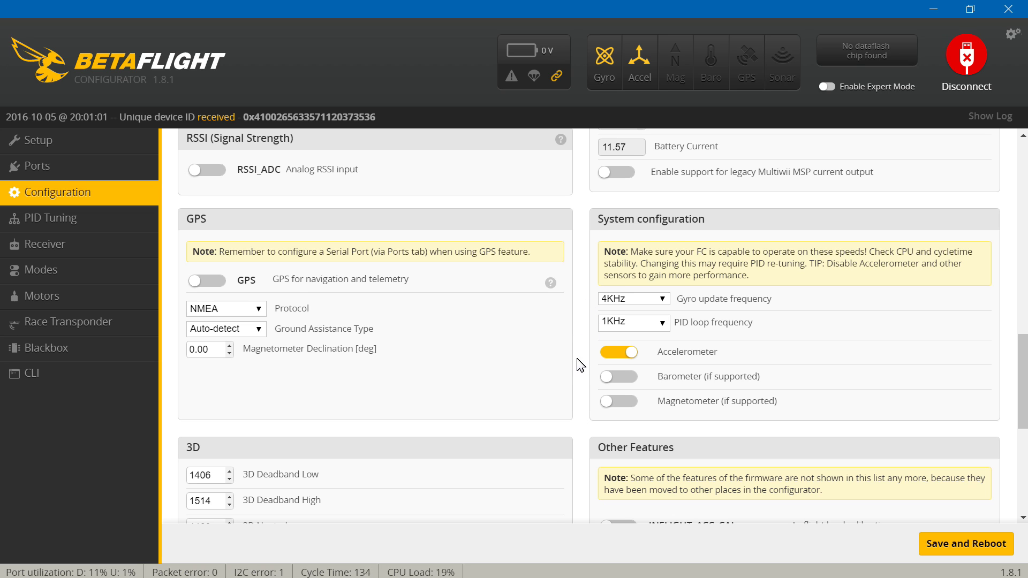
Step: Disable TELEMETRY, BLACKBOX and TRANSPONDER under Other Features, and save the configuration with a reboot
scroll(577, 375, down, 1)
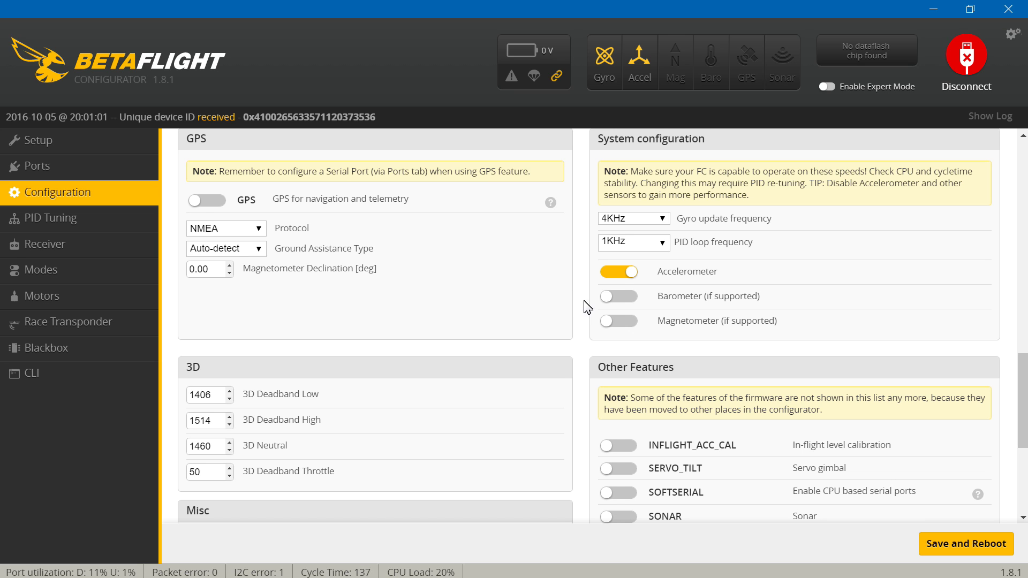
scroll(586, 353, down, 3)
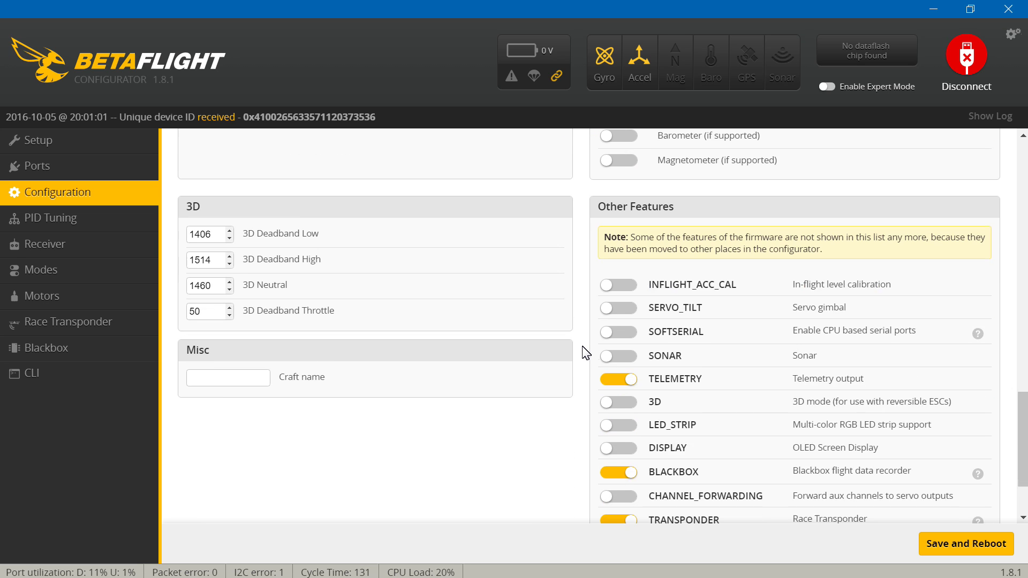
scroll(586, 353, up, 2)
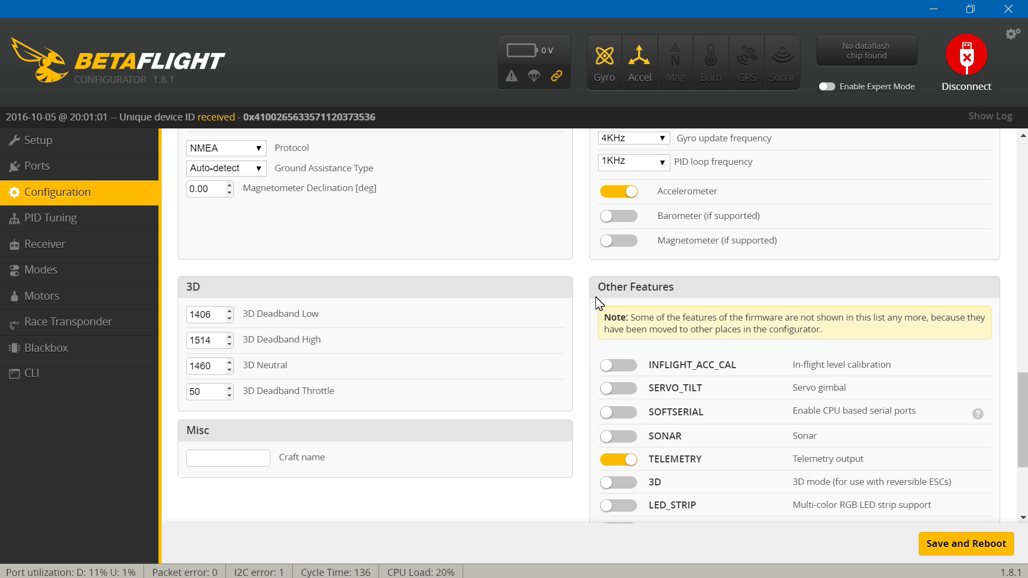
scroll(571, 367, down, 3)
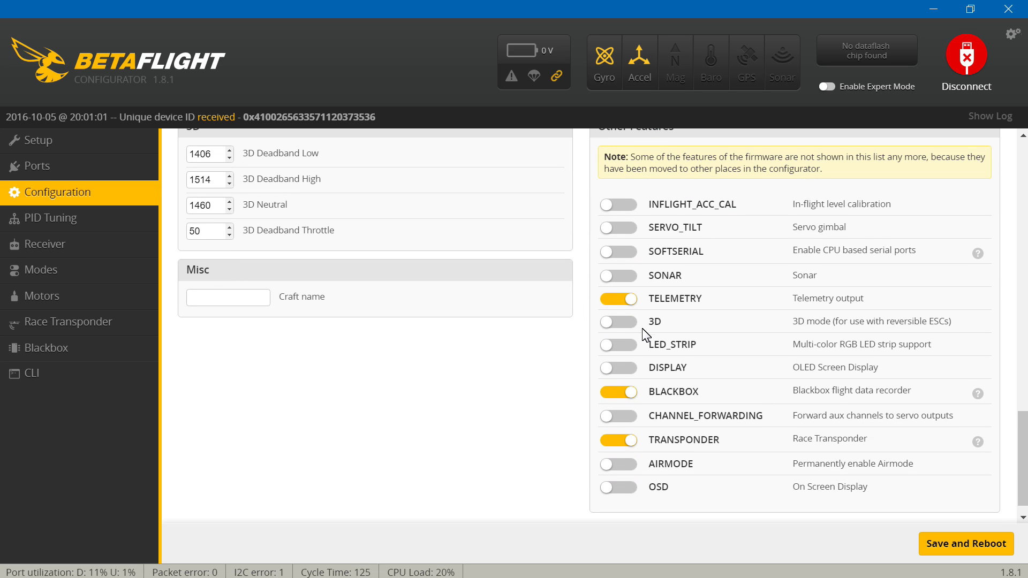
click(619, 299)
scroll(583, 389, down, 1)
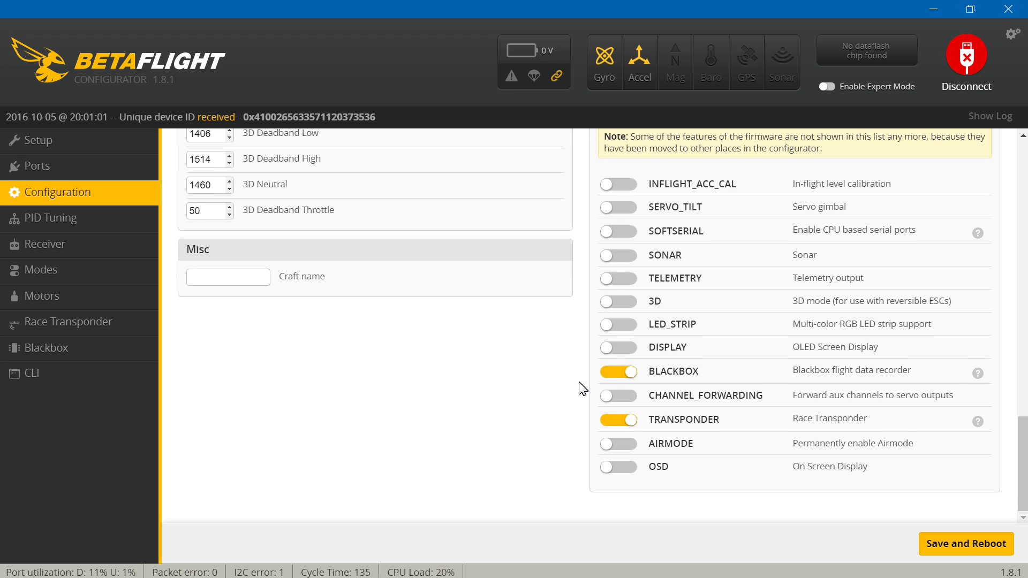
click(628, 377)
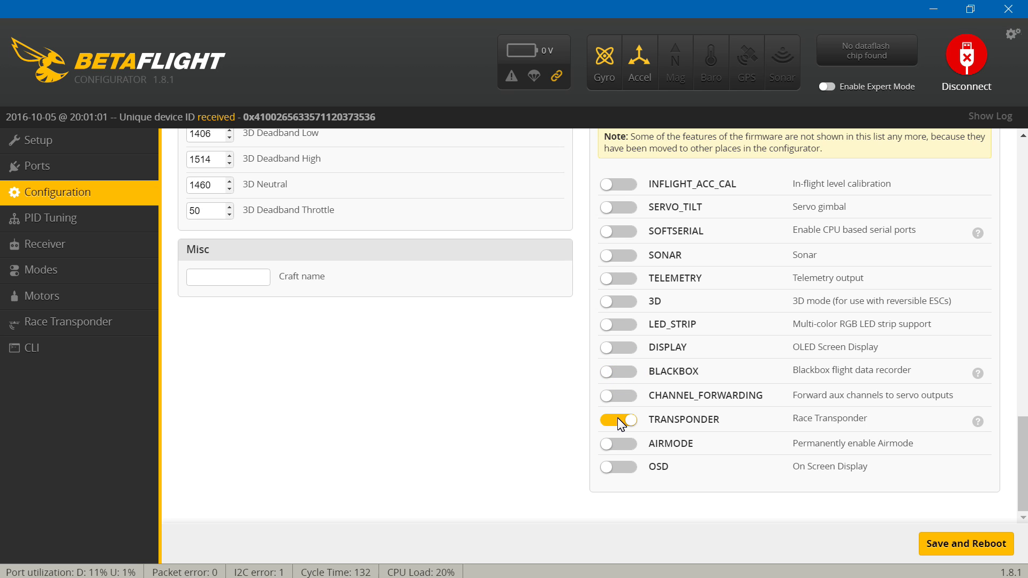
click(621, 422)
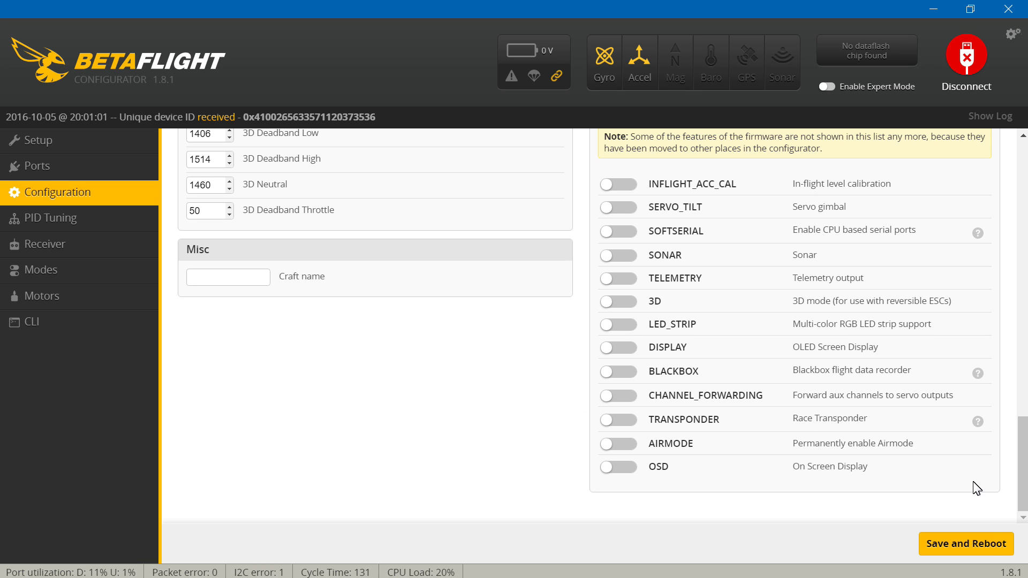
click(991, 545)
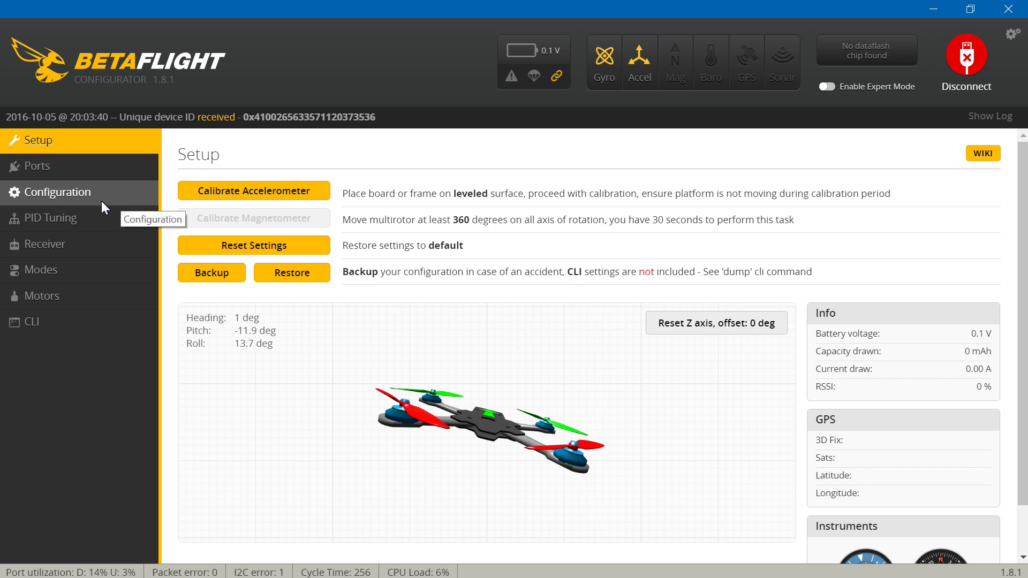
Step: Look over the PID Tuning settings and set Throttle MID to 0.30
click(86, 220)
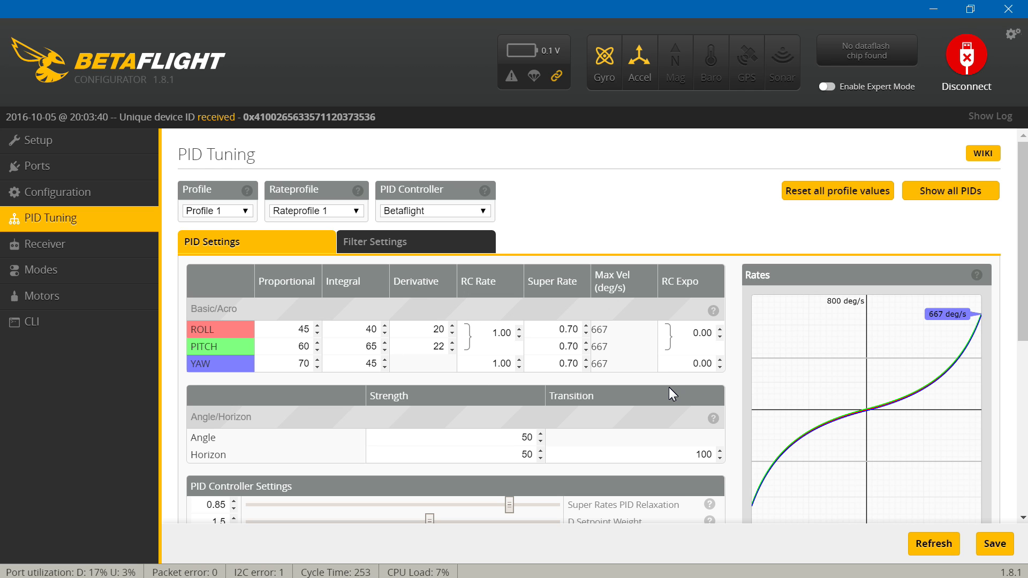
scroll(669, 387, down, 2)
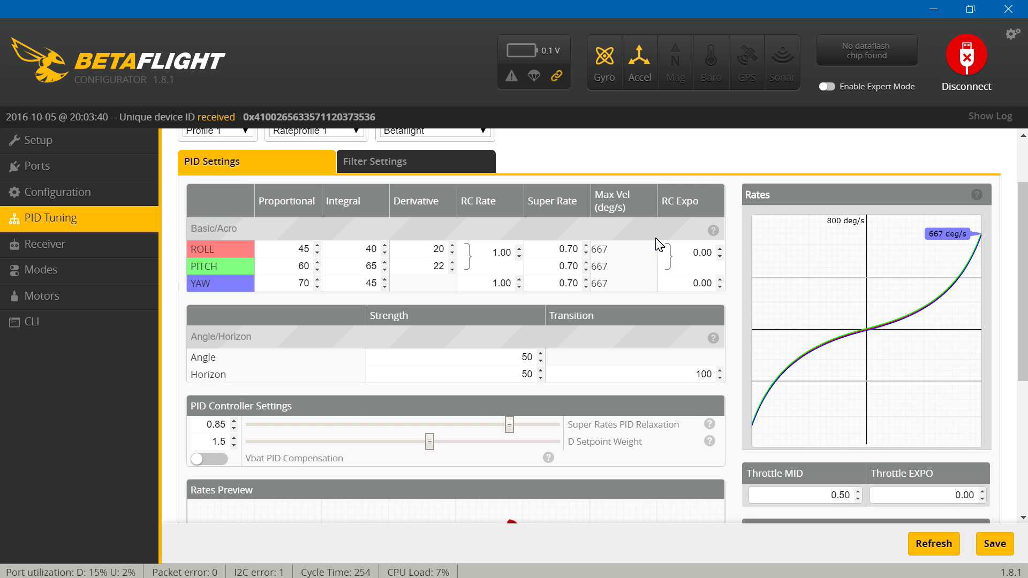
scroll(736, 322, down, 4)
scroll(734, 321, up, 4)
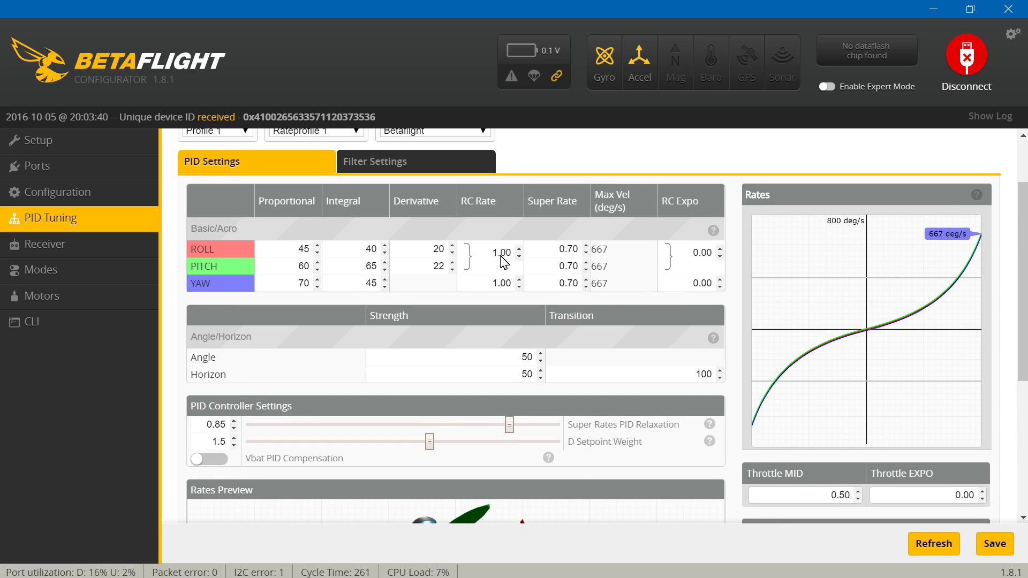
scroll(739, 316, down, 2)
scroll(738, 319, down, 2)
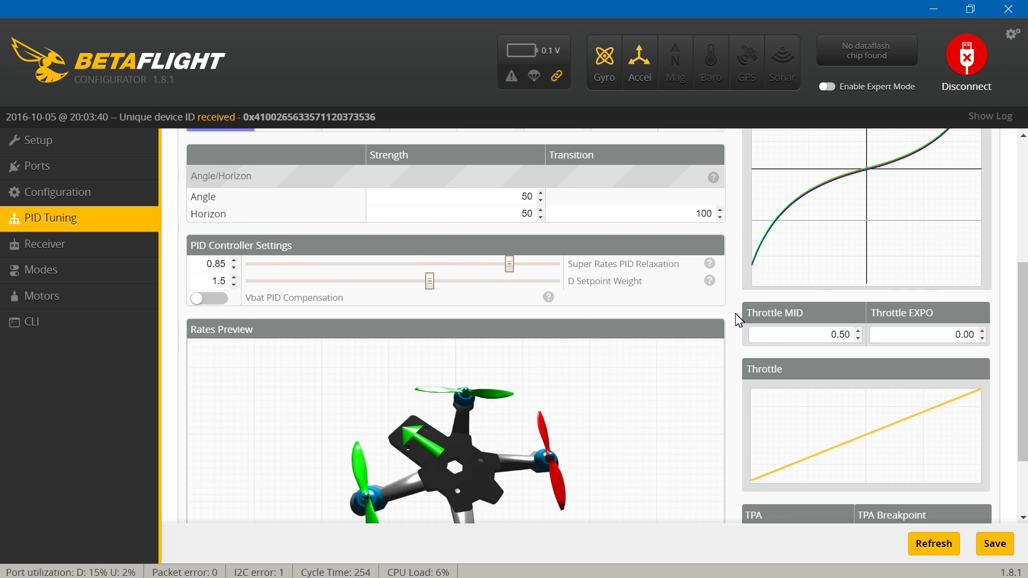
click(844, 335)
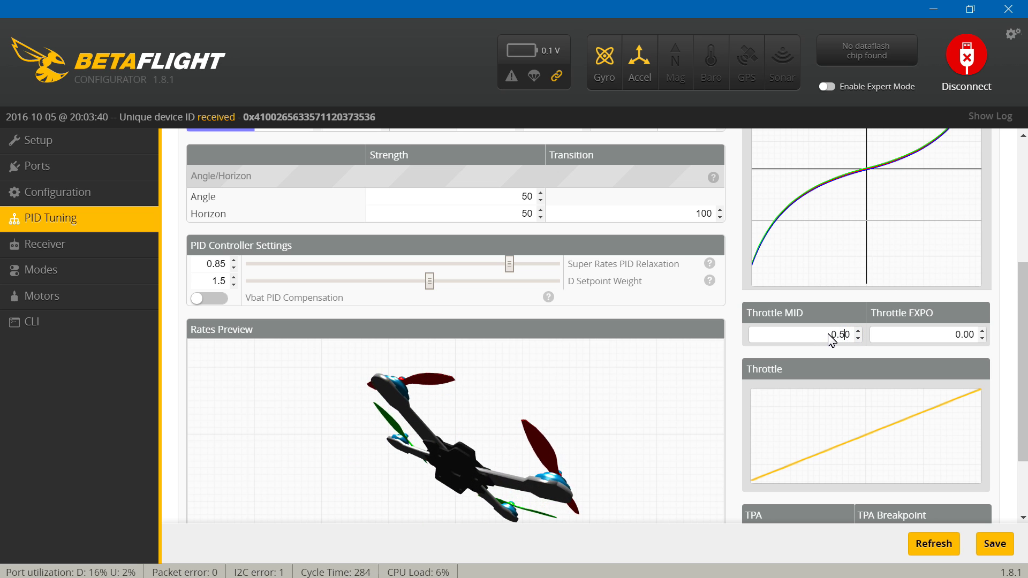
key(BackSpace)
text(3)
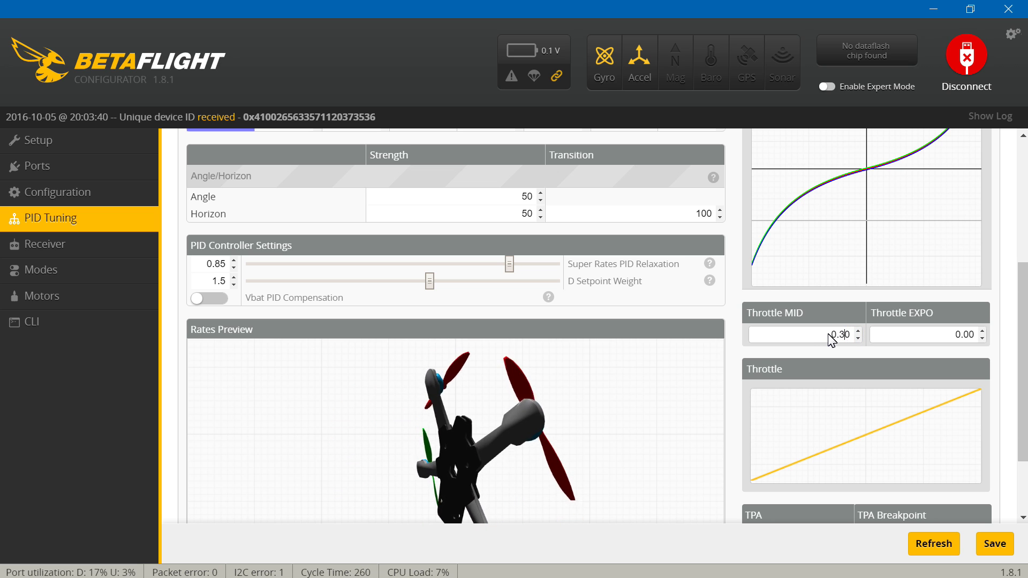
key(Right)
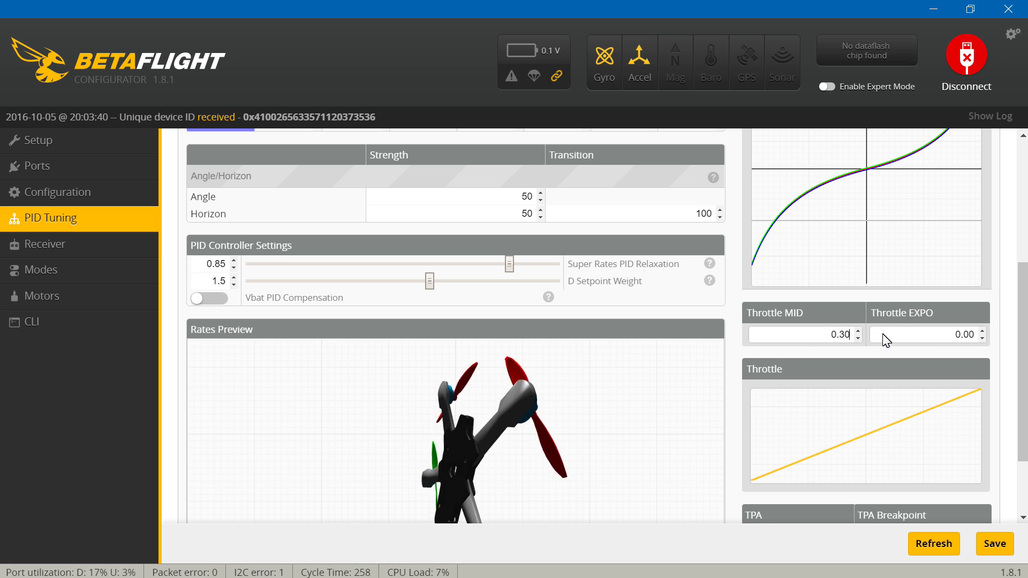
Step: Set Throttle EXPO to 0.50 and save the PID tuning settings
click(969, 337)
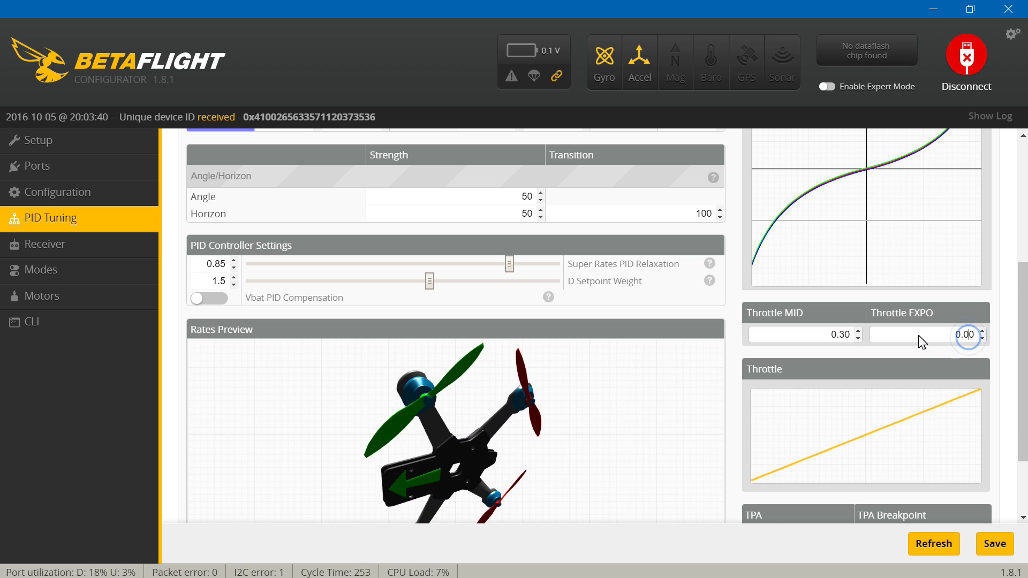
key(BackSpace)
text(5)
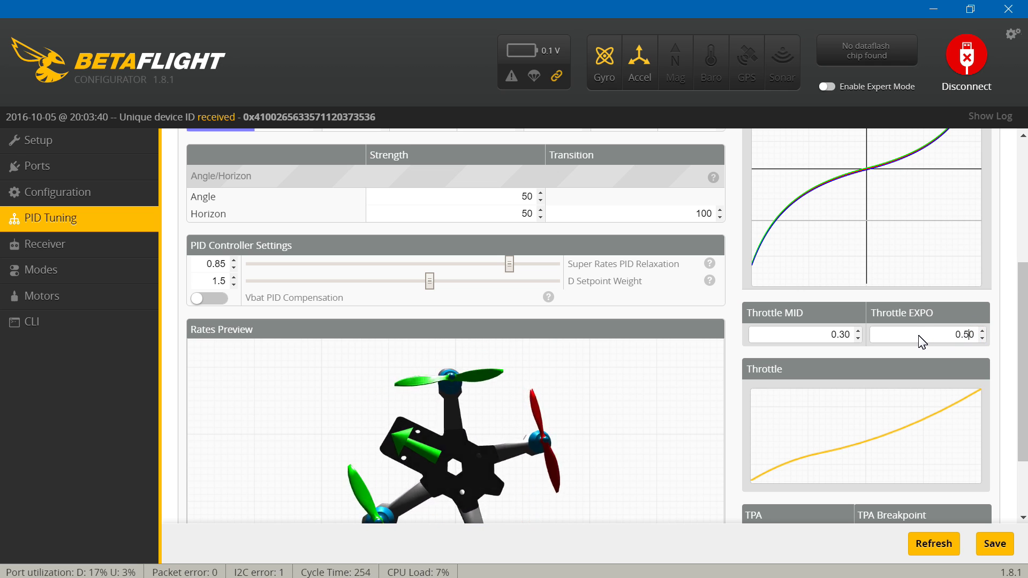
click(994, 542)
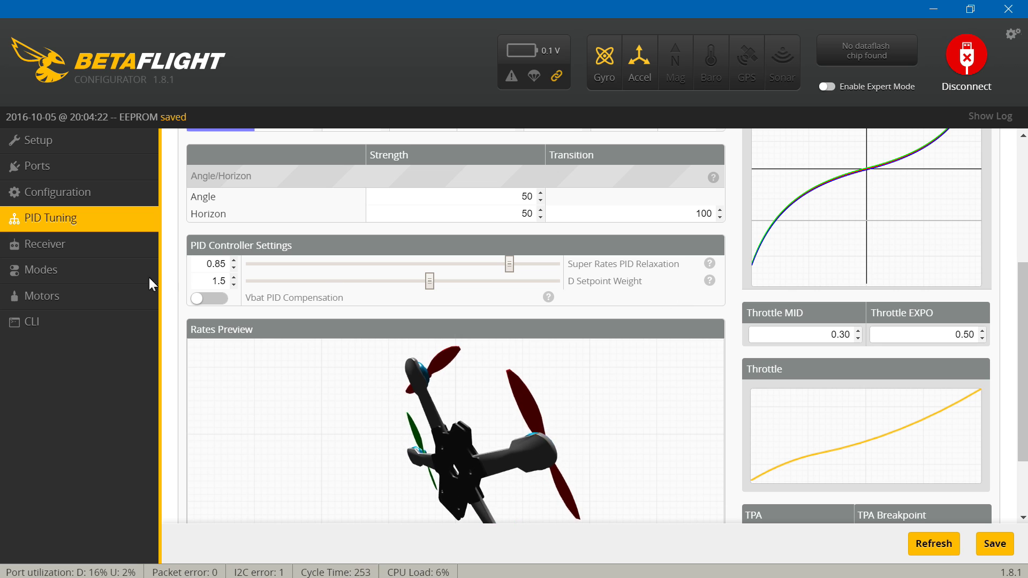
Step: In the Receiver settings, set both the RC Deadband and the Yaw Deadband to 6, and save them
click(50, 245)
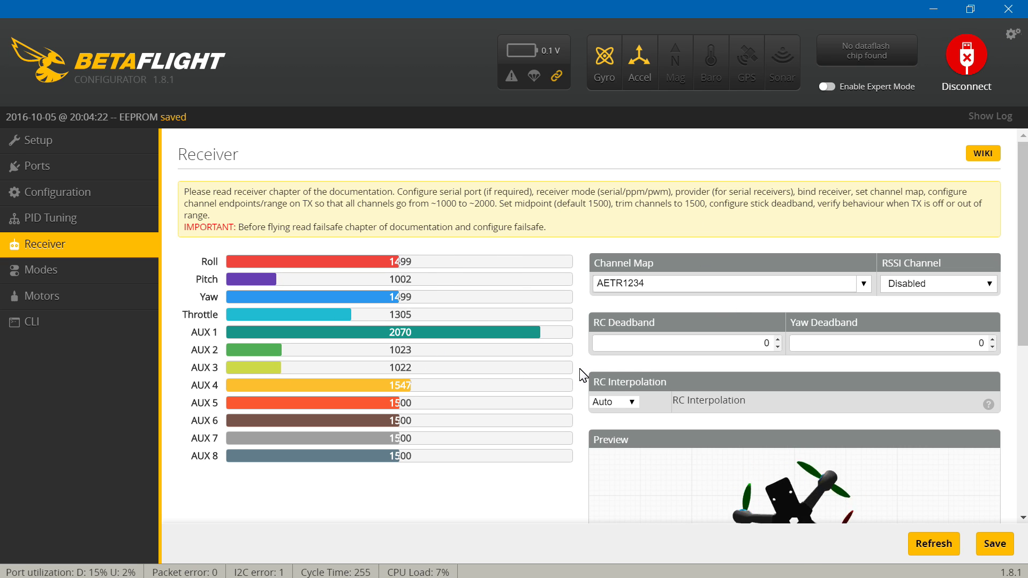
click(751, 349)
double_click(766, 343)
text(6)
drag(967, 345, 997, 351)
text(6)
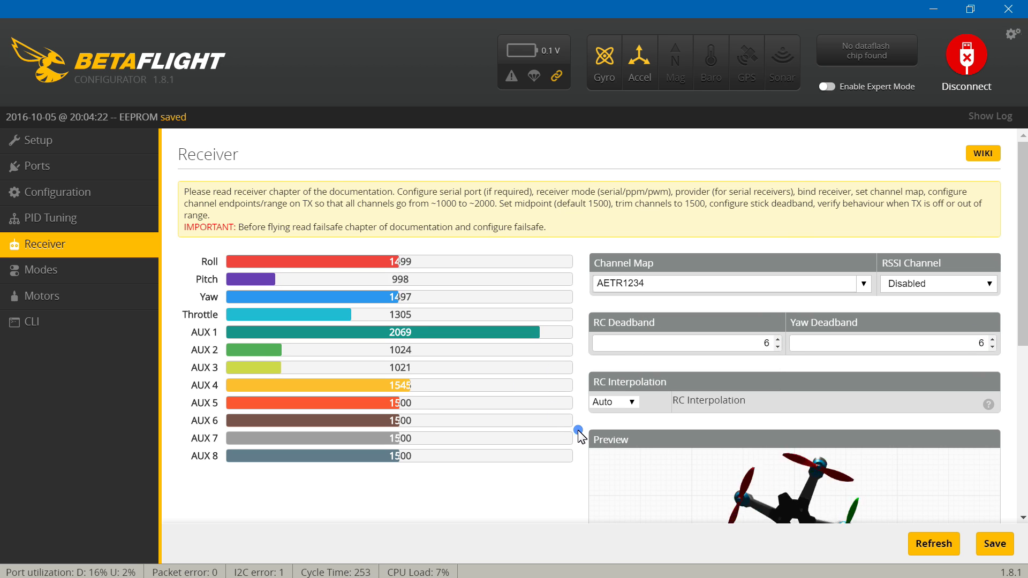
scroll(580, 436, down, 5)
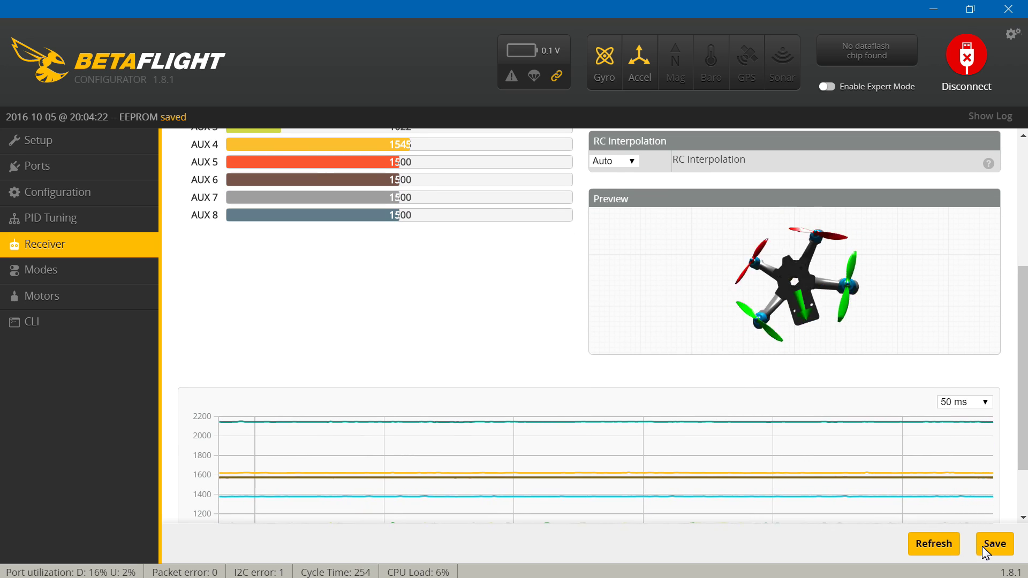
click(993, 544)
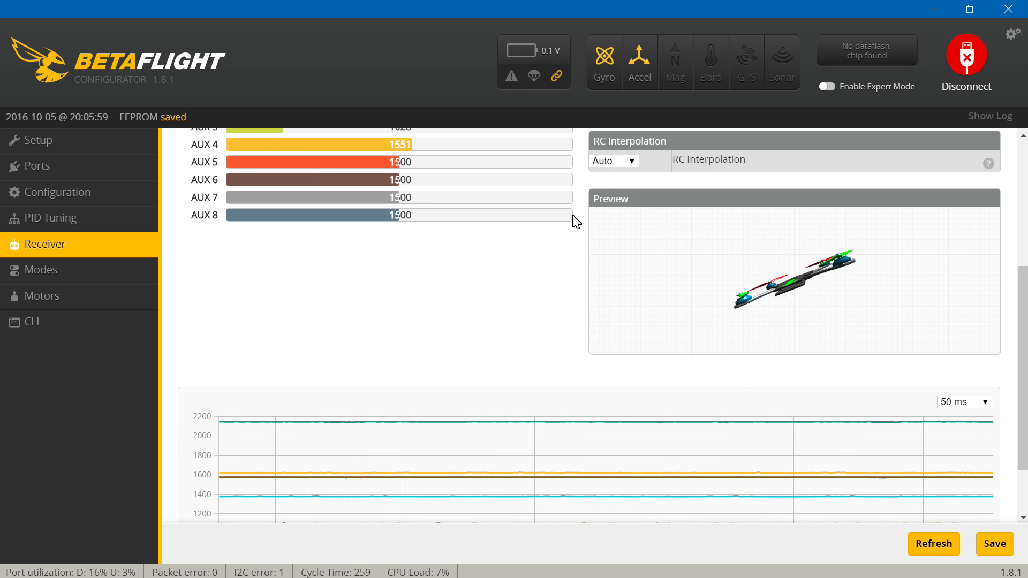
Step: In the Modes settings, add an ARM range on AUX 1 from 900 to 1150
click(104, 272)
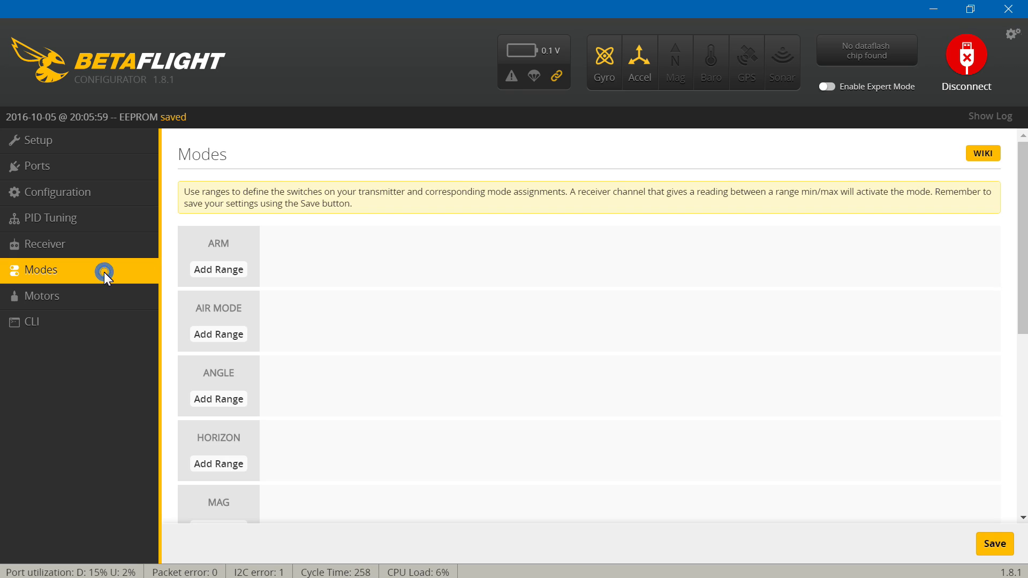
click(212, 271)
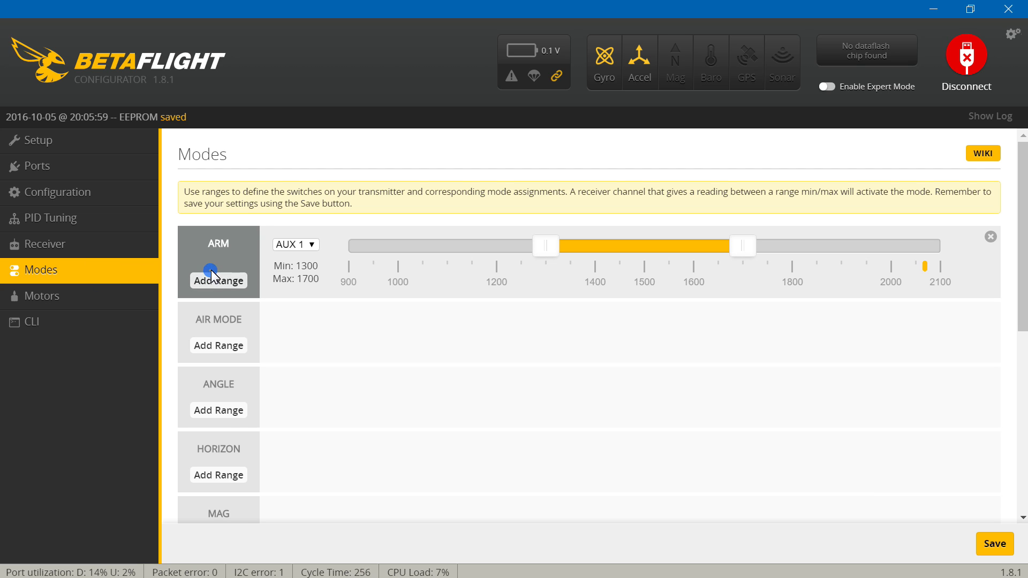
click(574, 254)
mouse_move(602, 253)
mouse_down()
mouse_move(518, 245)
mouse_move(587, 247)
mouse_up()
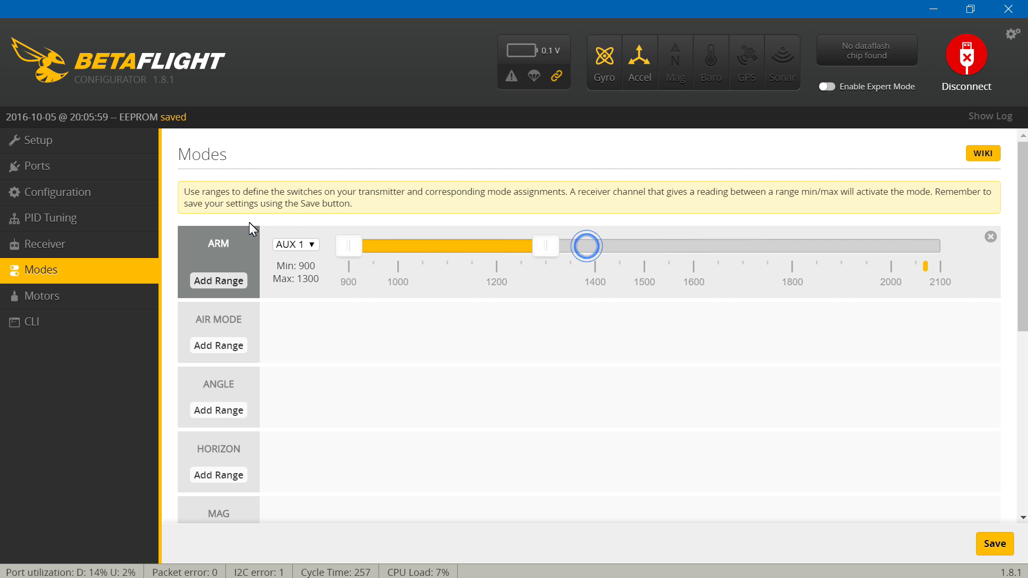
click(537, 247)
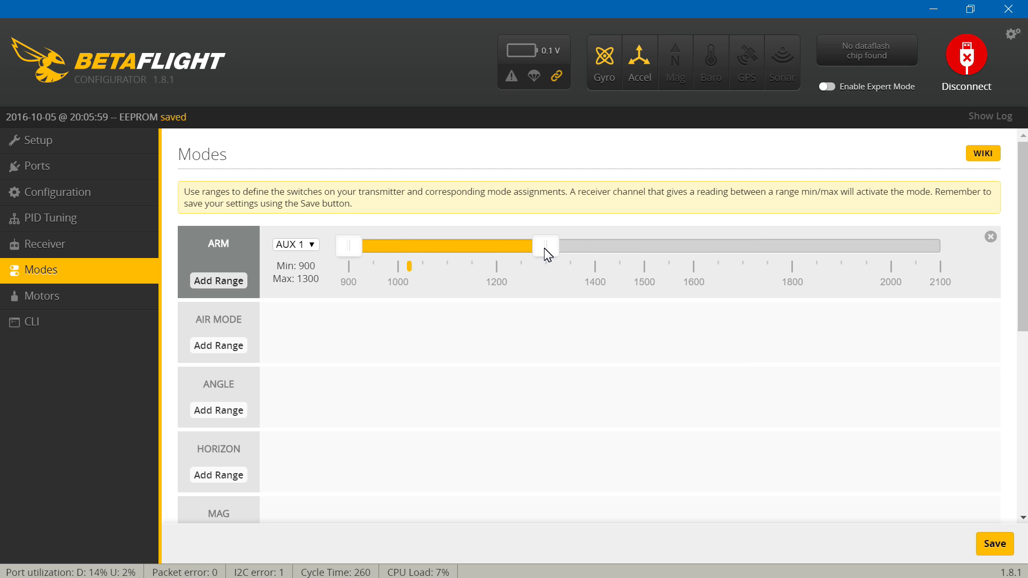
drag(542, 251, 467, 252)
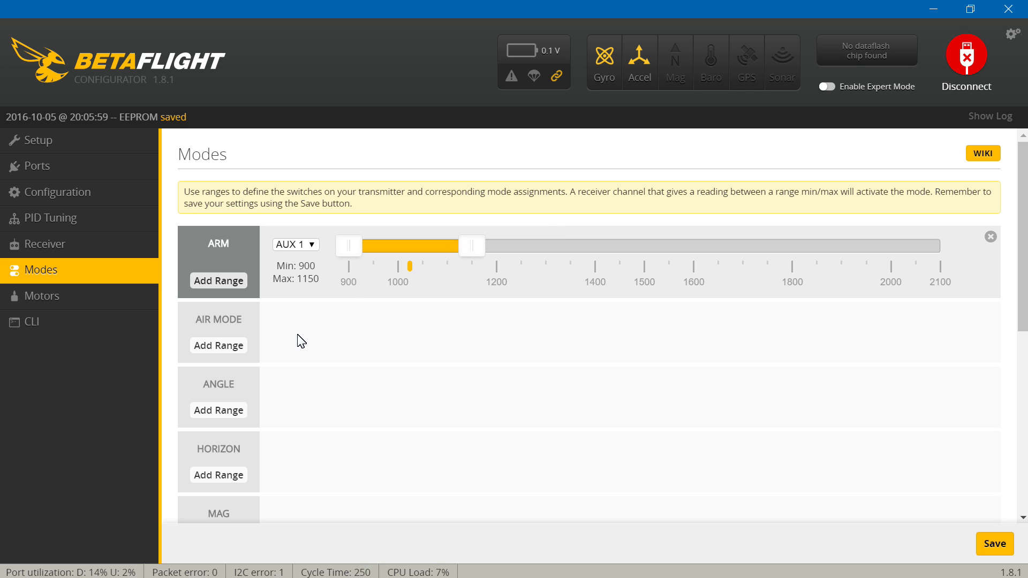
Step: Add an ANGLE mode range on AUX 2 from 900 to 1175
scroll(351, 366, down, 3)
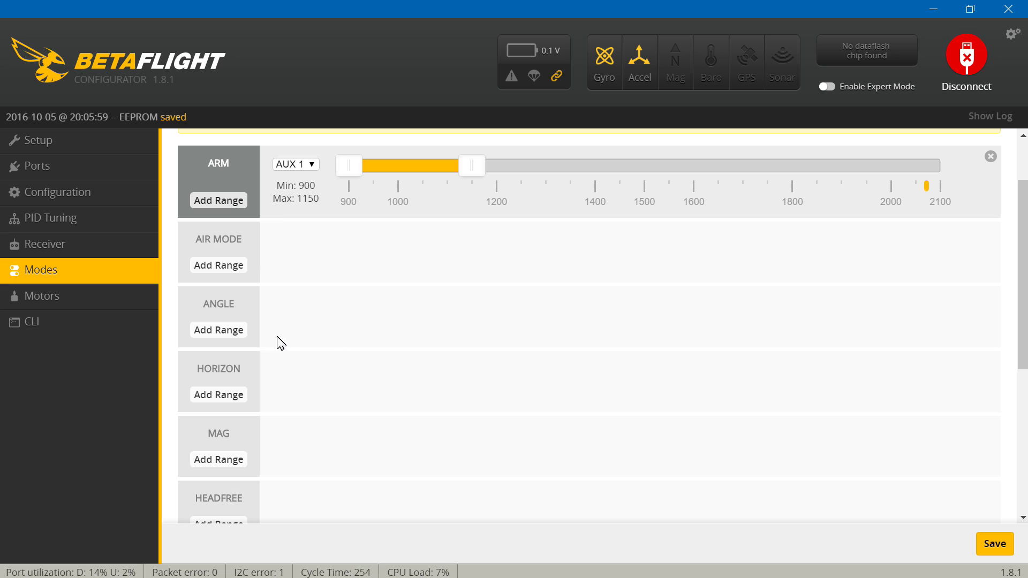
click(241, 329)
click(299, 306)
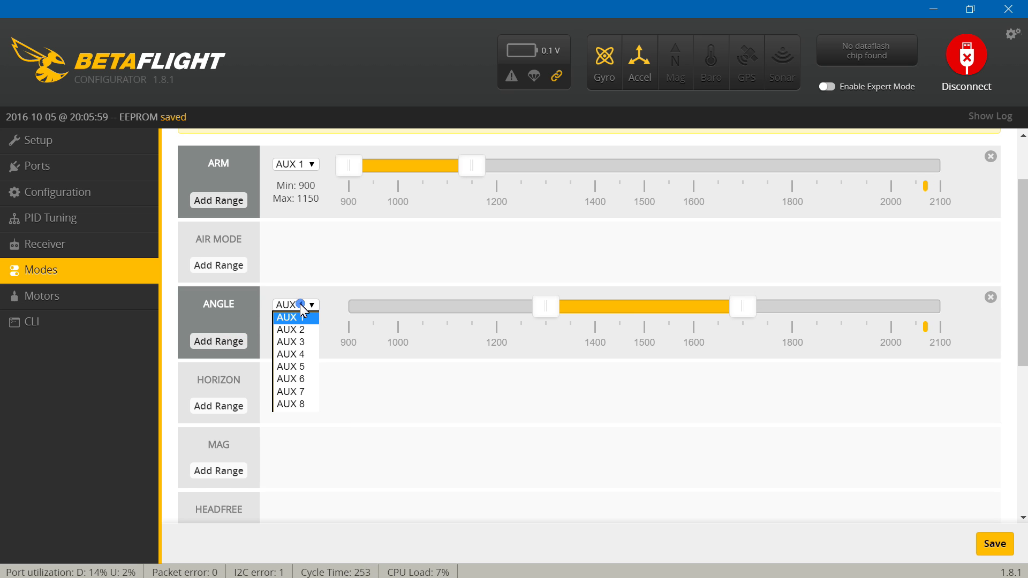
click(300, 334)
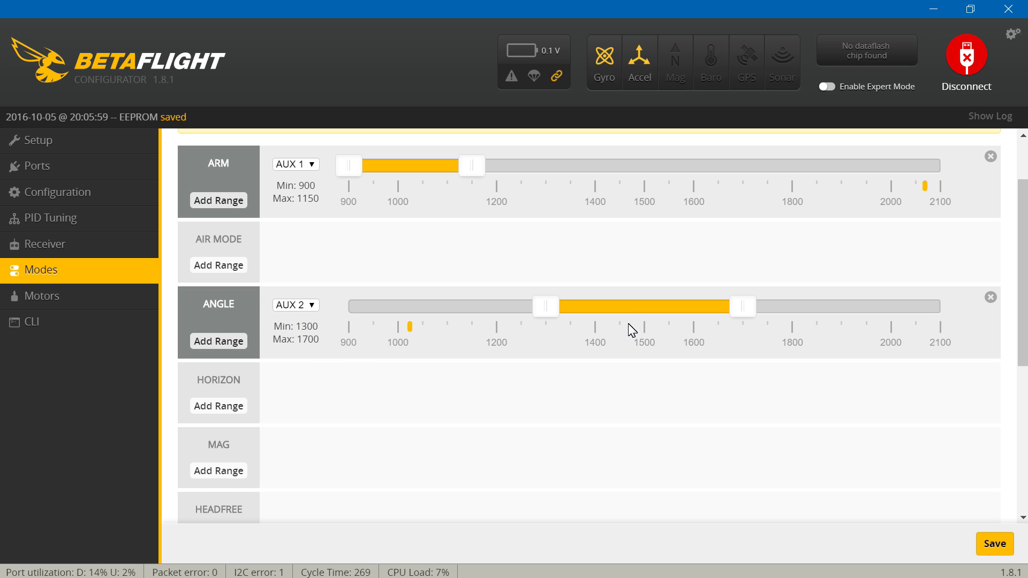
drag(616, 307, 271, 303)
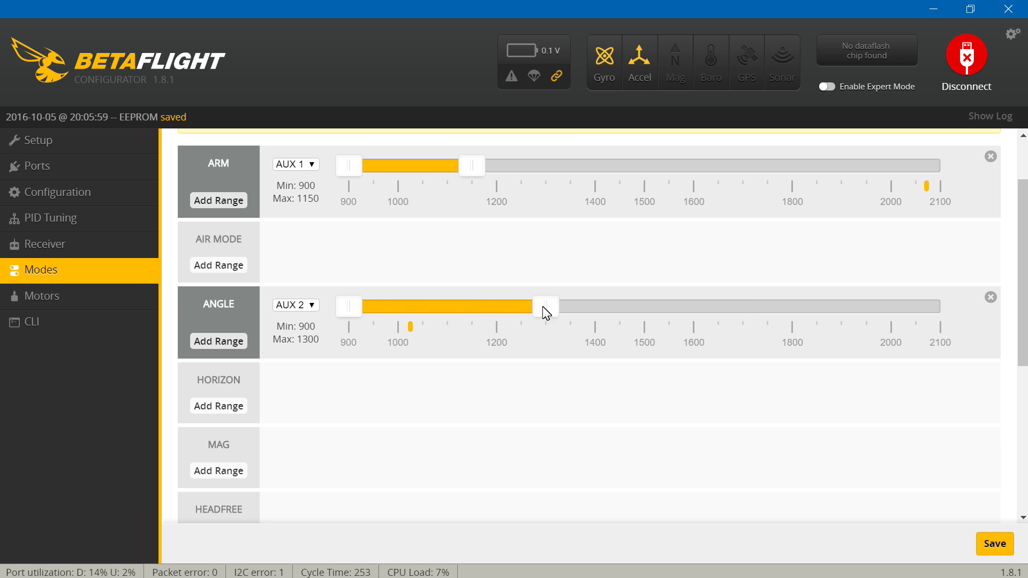
drag(548, 312, 484, 310)
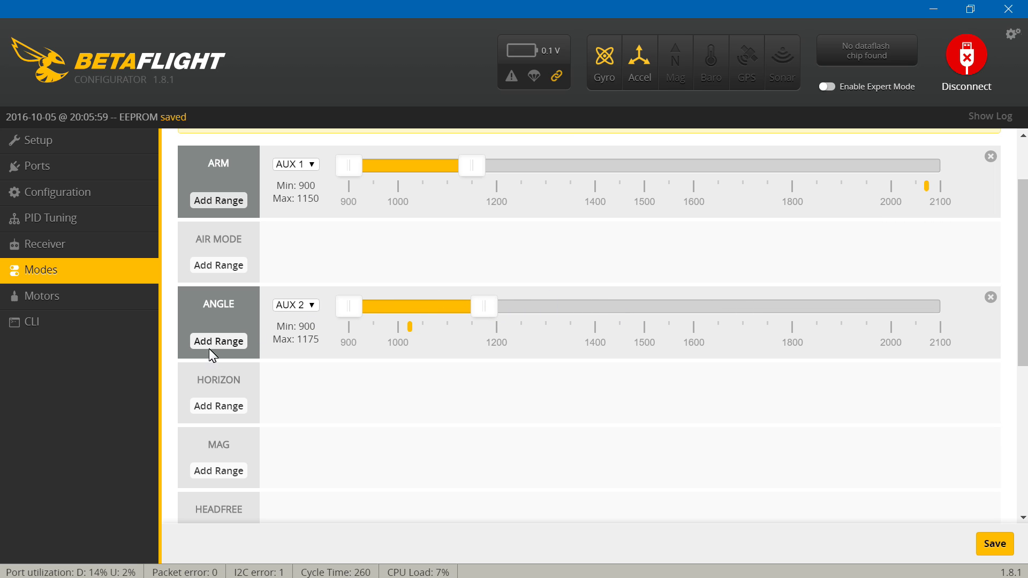
Step: Add a HORIZON mode range on AUX 2 from 1400 to 1700, and save the mode settings
click(207, 413)
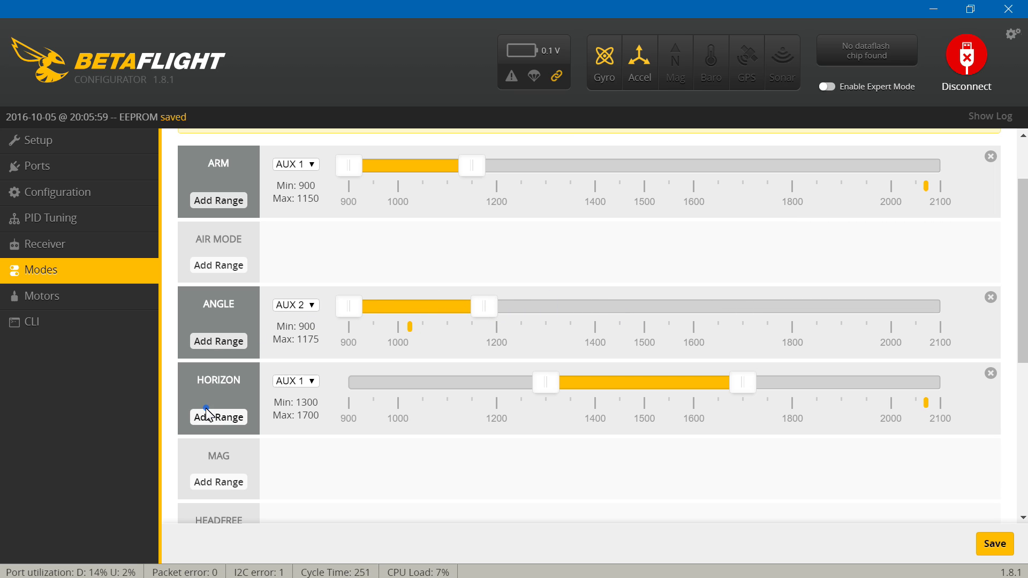
click(298, 382)
click(295, 407)
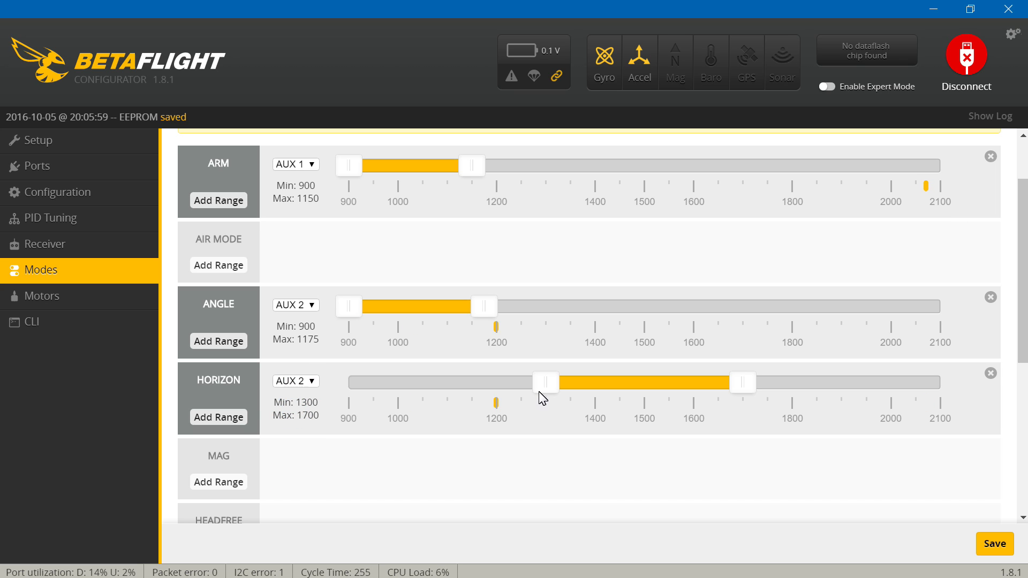
drag(546, 390, 559, 388)
click(601, 390)
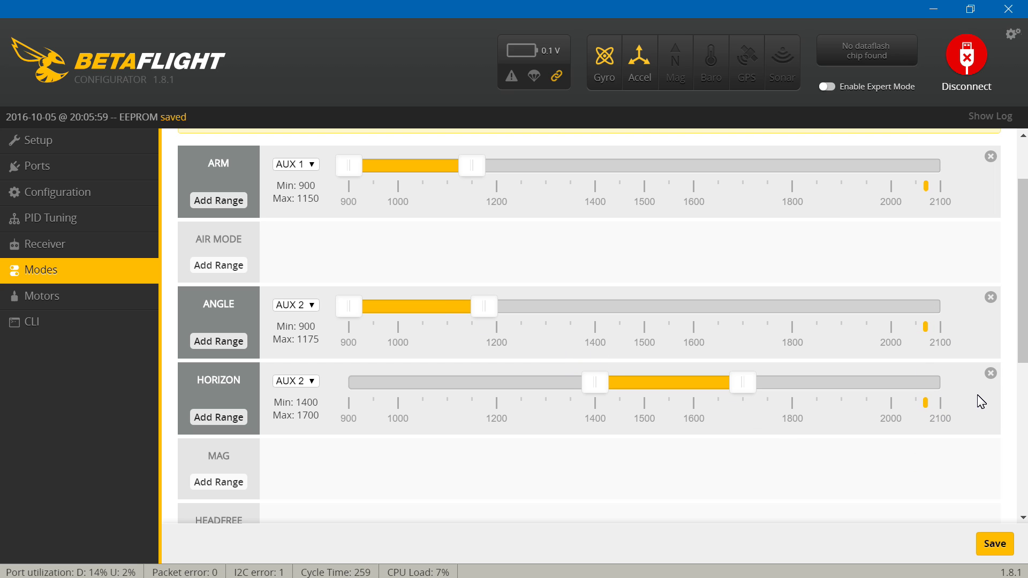
scroll(711, 448, down, 5)
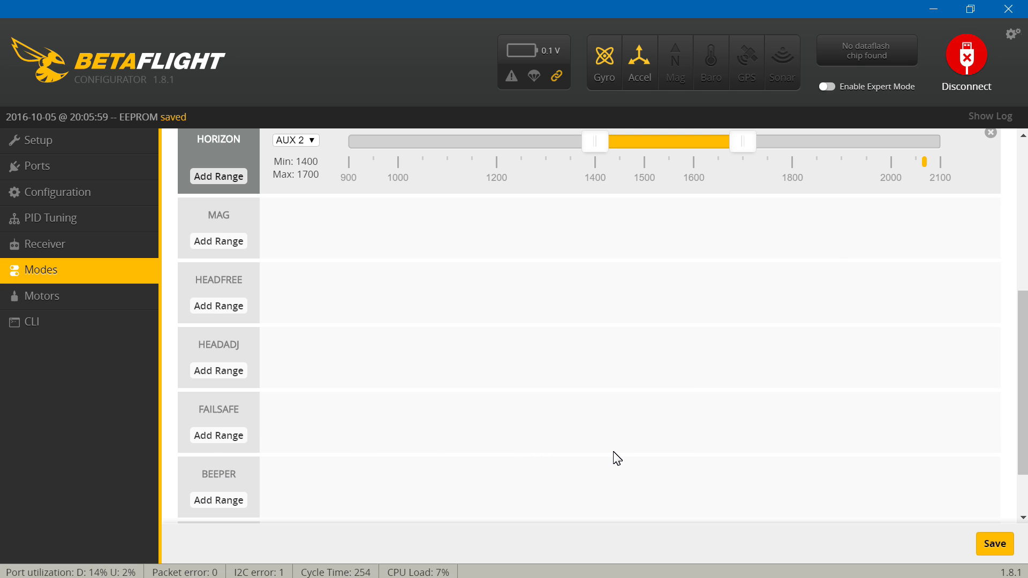
click(987, 552)
Step: Glance at the Motors page and list the motor parameters in the CLI with "set motor"
click(67, 298)
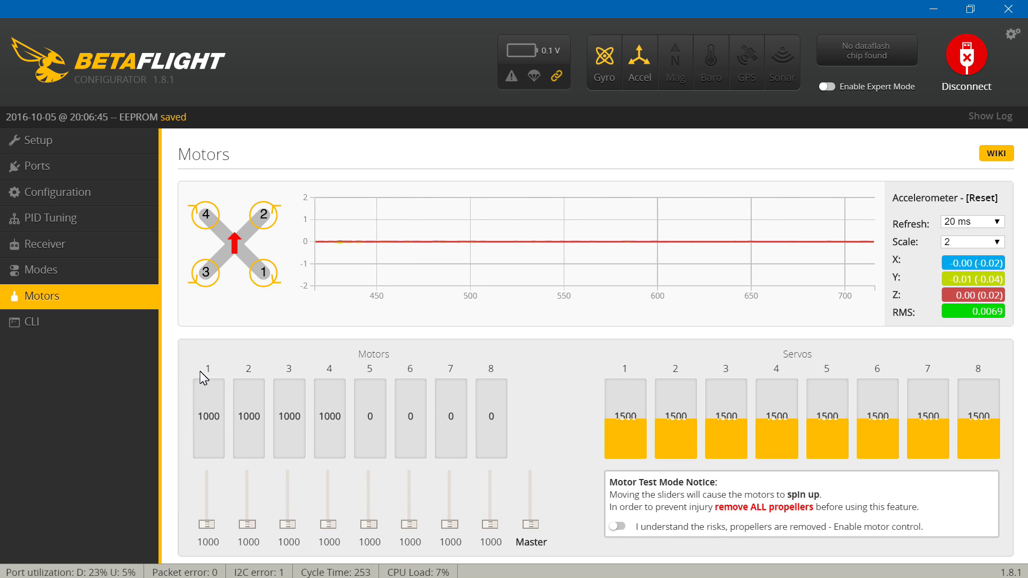
click(106, 331)
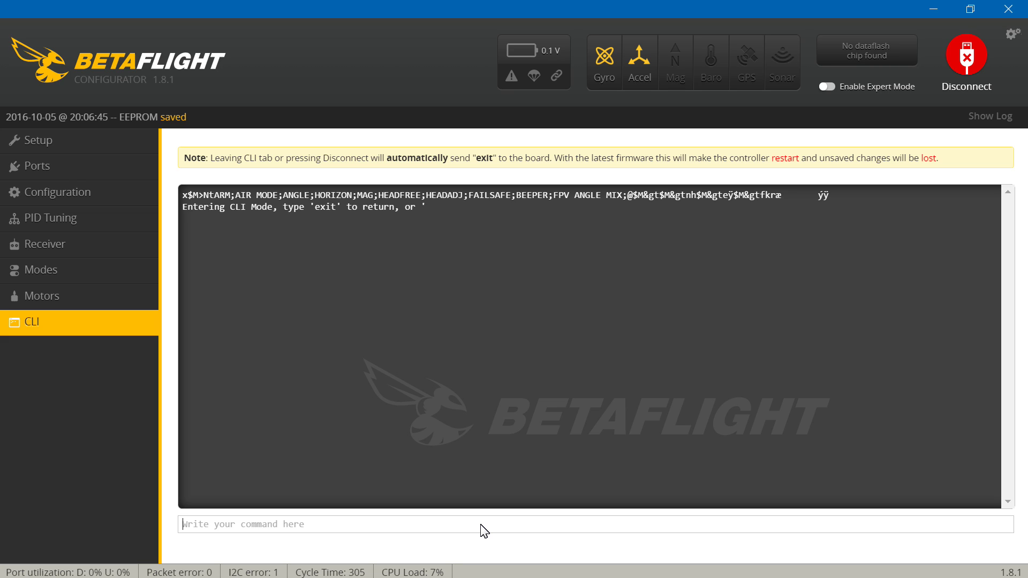
text(set motor)
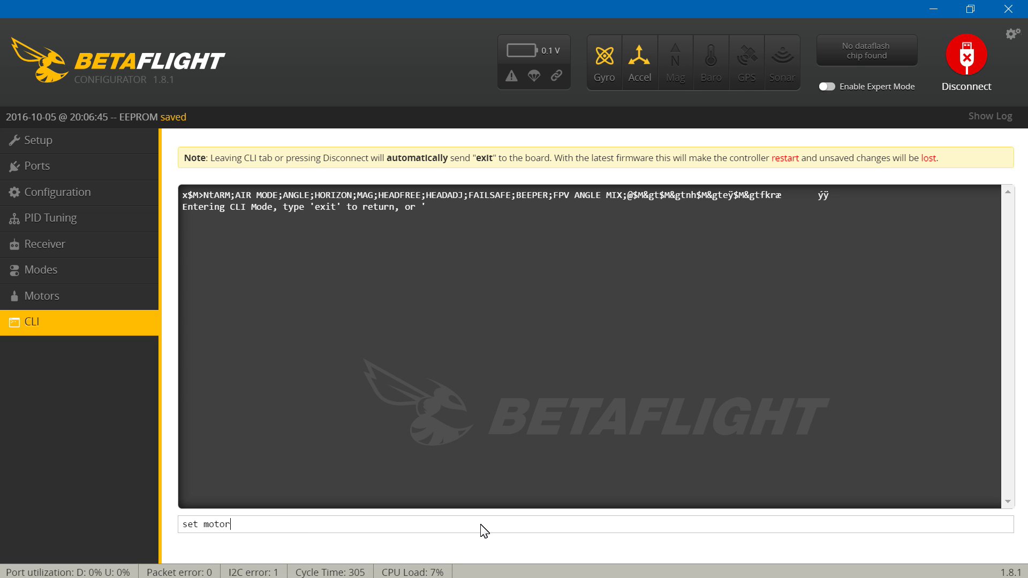
key(Return)
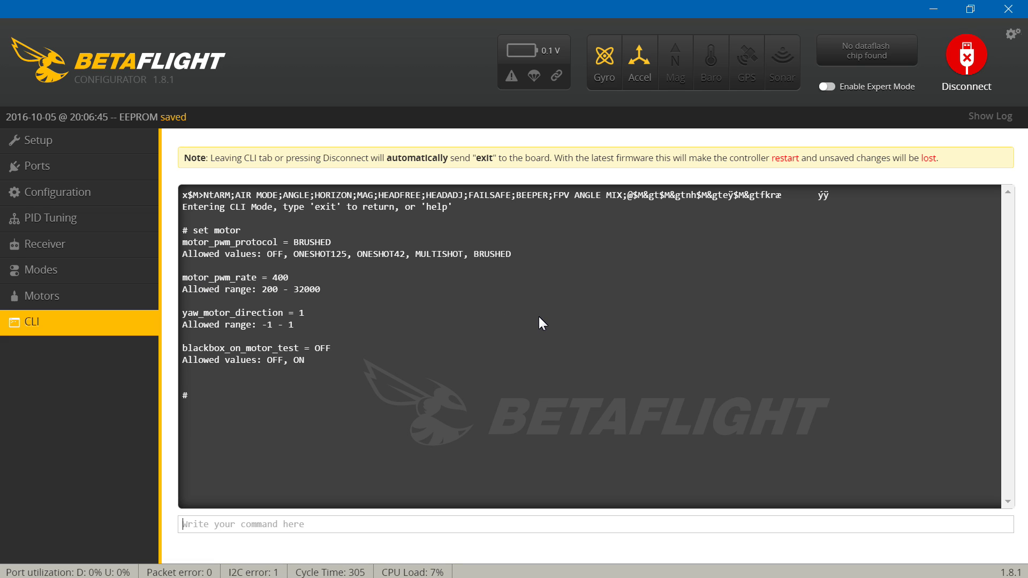
Step: Set the motor PWM rate to 32000 with the CLI command "set motor_pwm_rate = 32000"
text(set)
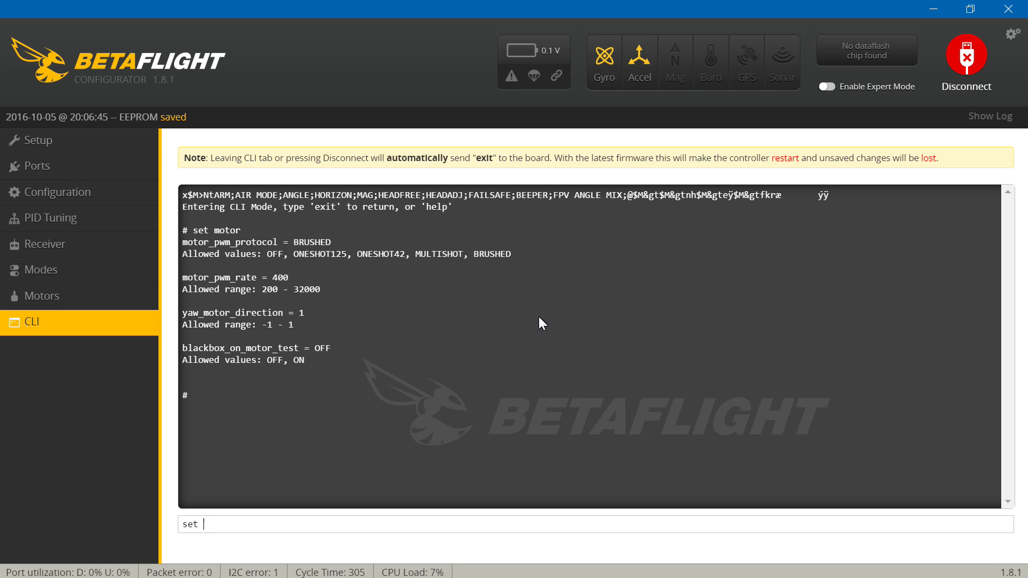
text( motor_pwm_rate = 32000)
click(347, 527)
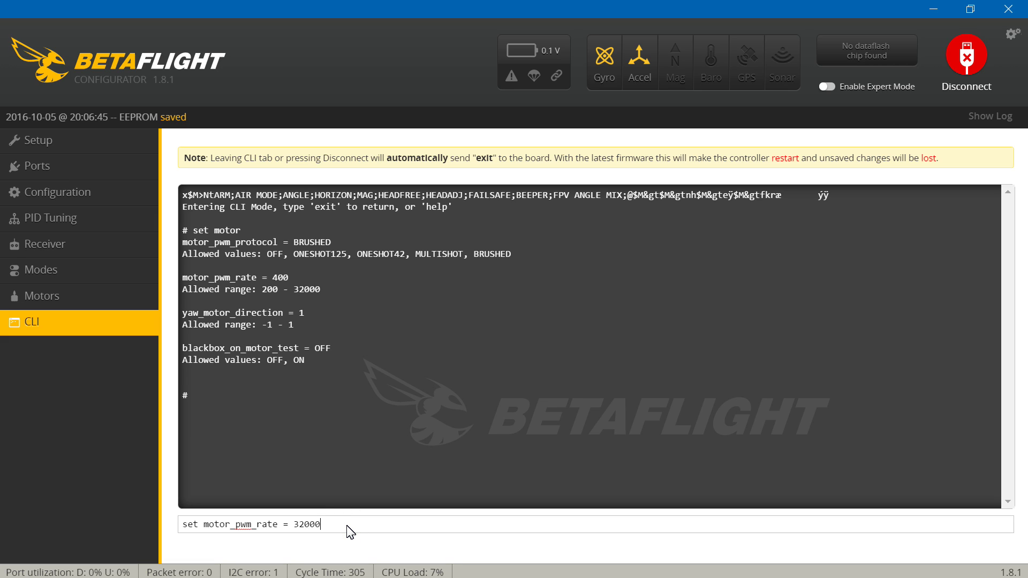
key(Return)
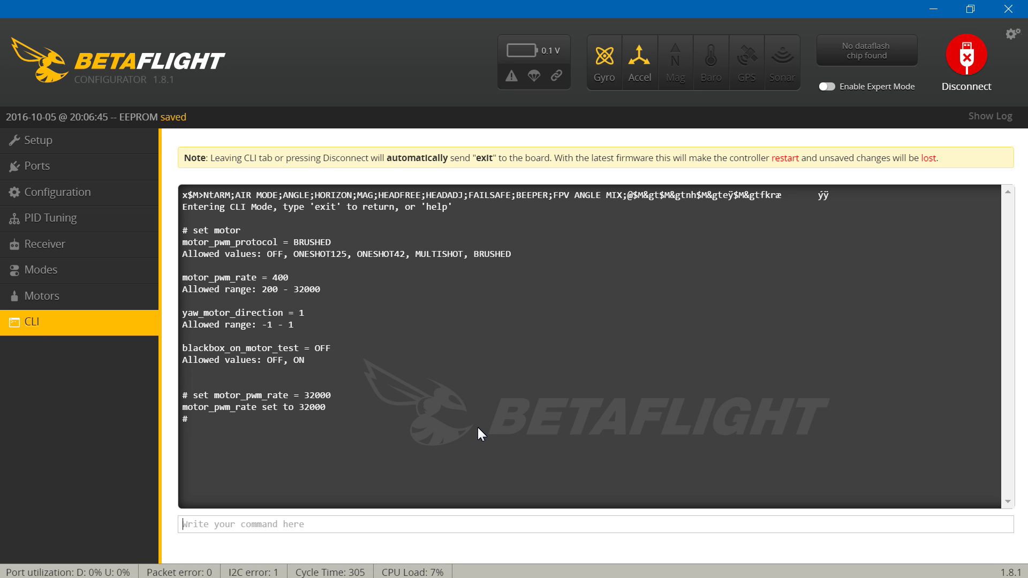
Step: Submit the nonsense CLI command "kdsfj" to check how invalid input is handled, and highlight the PWM rate command in the output
text(kdsfj)
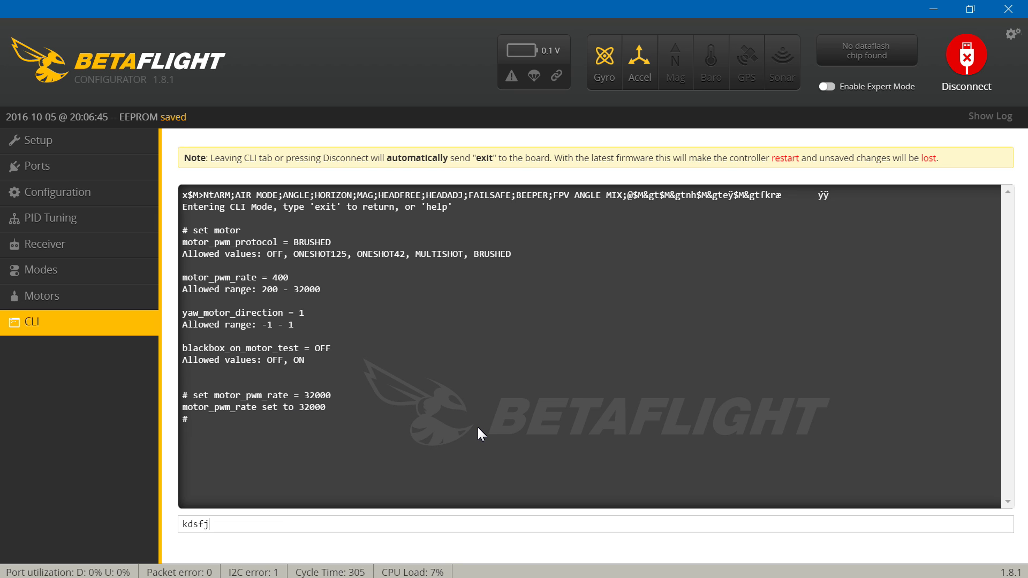
key(Return)
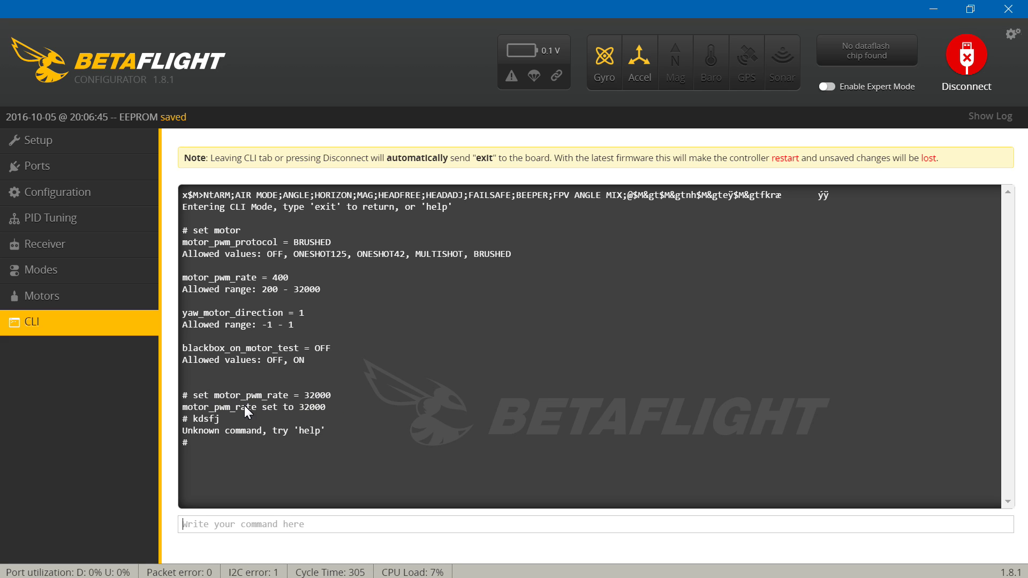
drag(203, 396, 332, 396)
click(403, 414)
Step: Store the CLI changes on the board with the "save" command and minimize the configurator window
text(save)
key(Return)
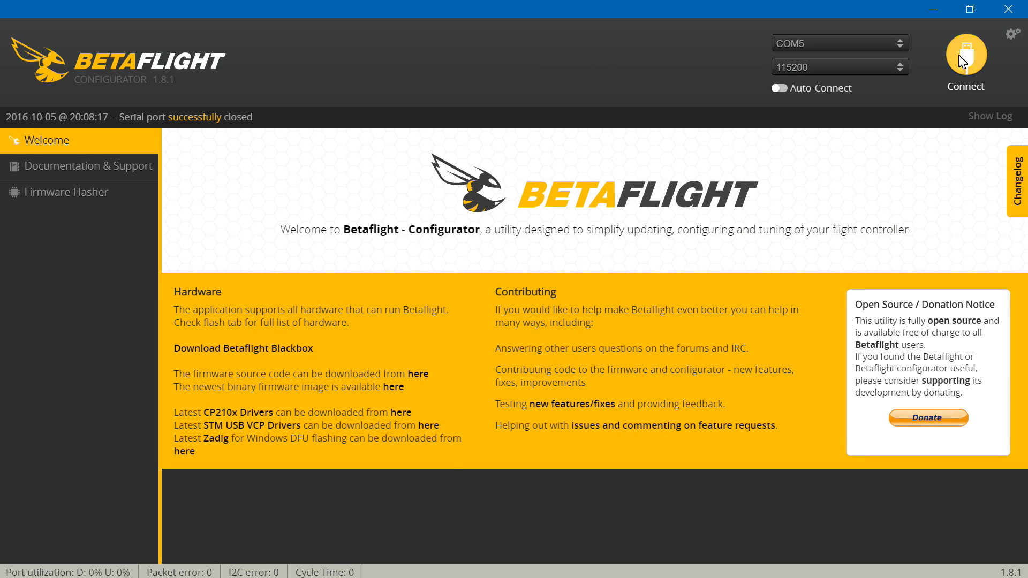
click(934, 8)
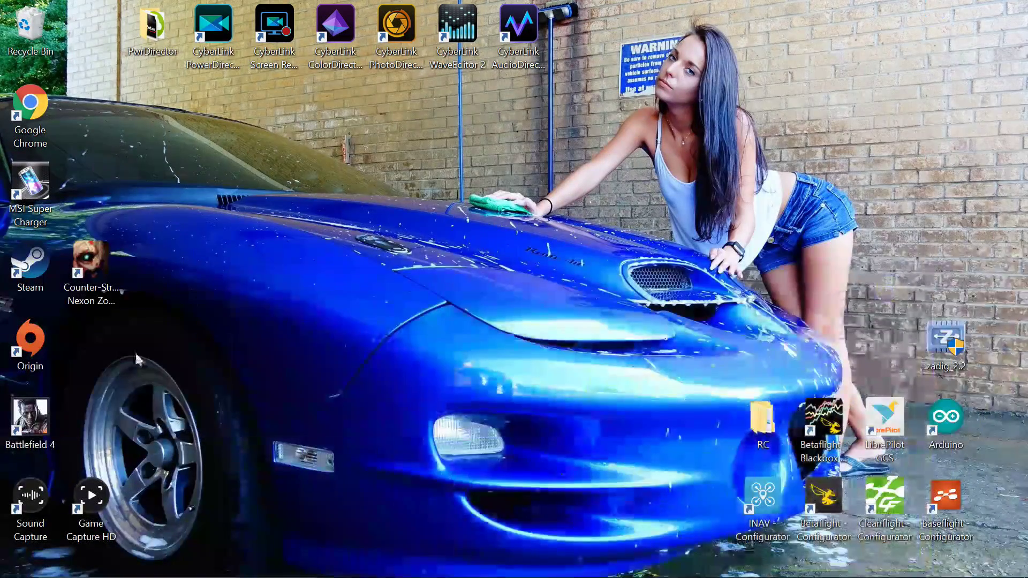